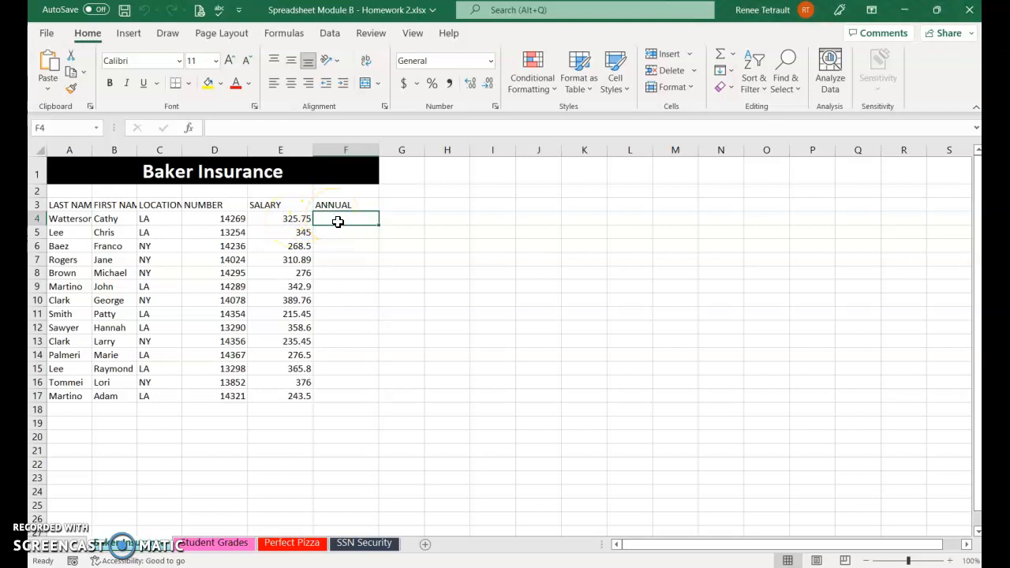
Enter =E4*52 in F4 and fill the annual salary down through row 17
type("=")
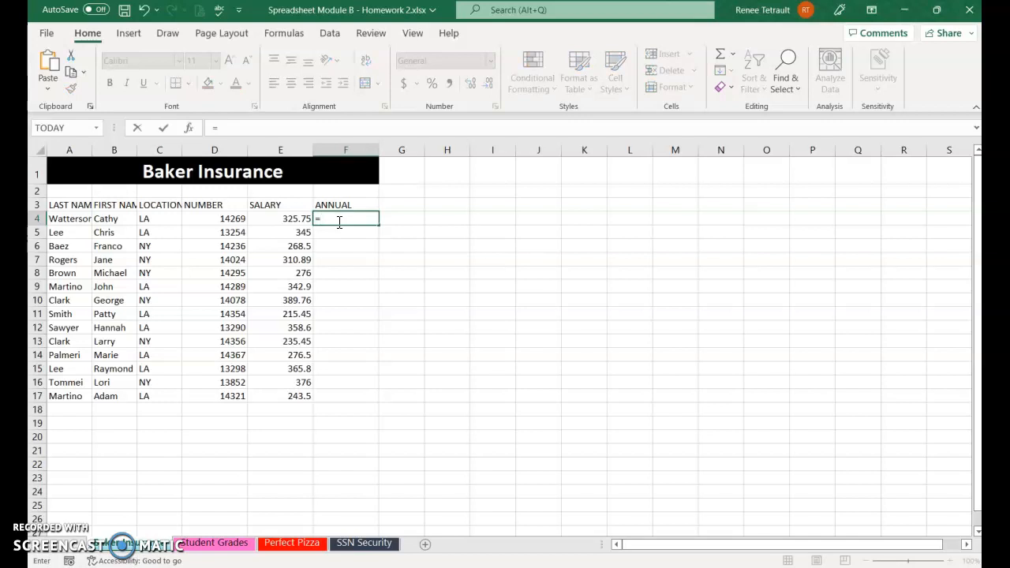
key("Left")
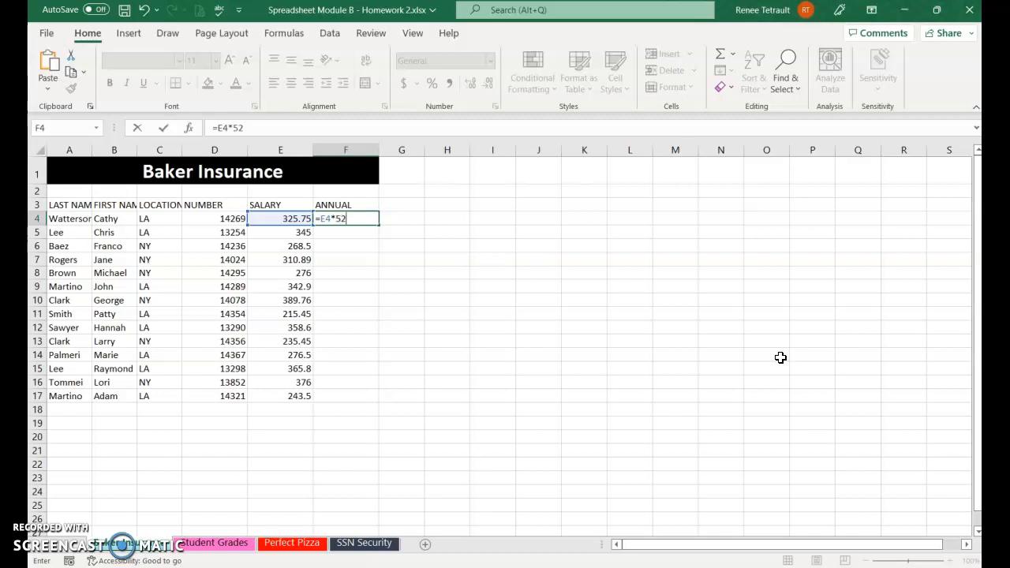
left_click(162, 128)
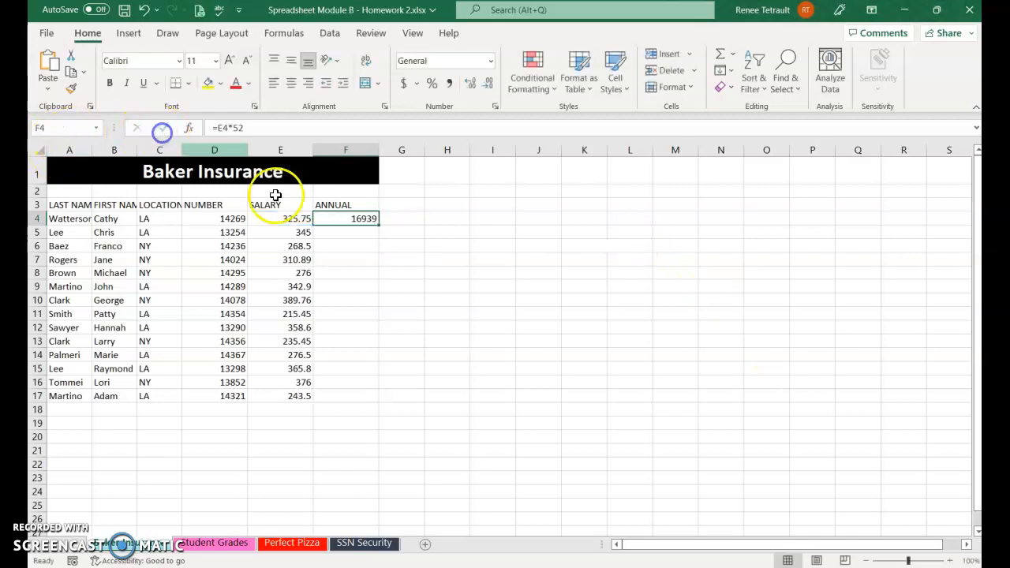
double_click(381, 225)
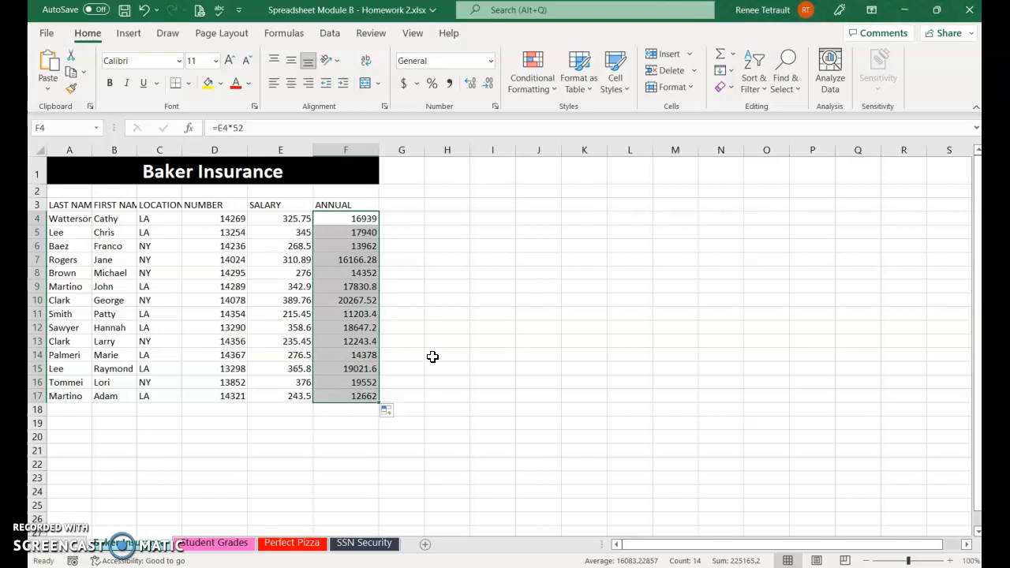
Format the SALARY and ANNUAL values in E4:F17 as Accounting dollars
key("shift+Left")
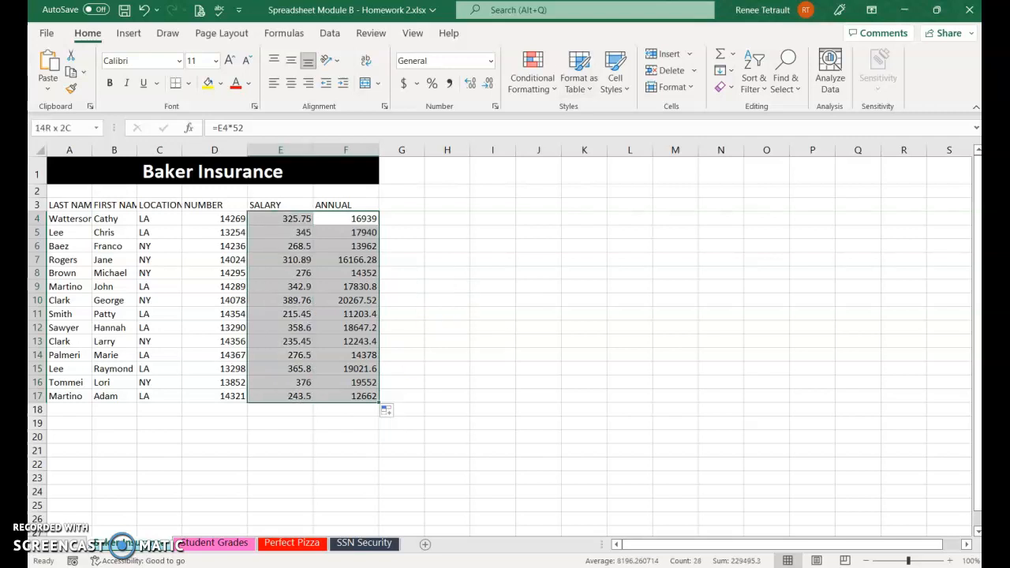
left_click(403, 85)
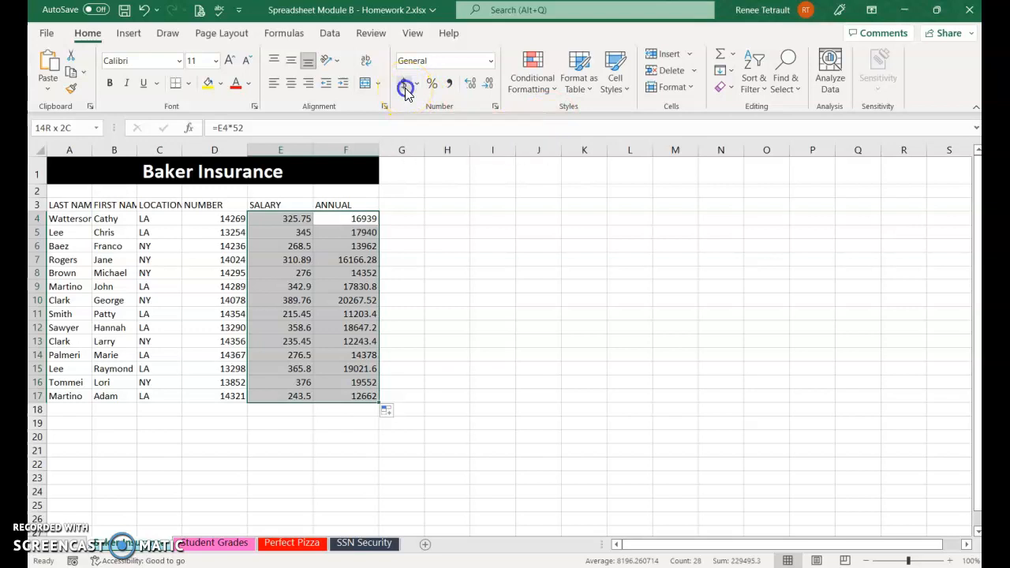
left_click(441, 217)
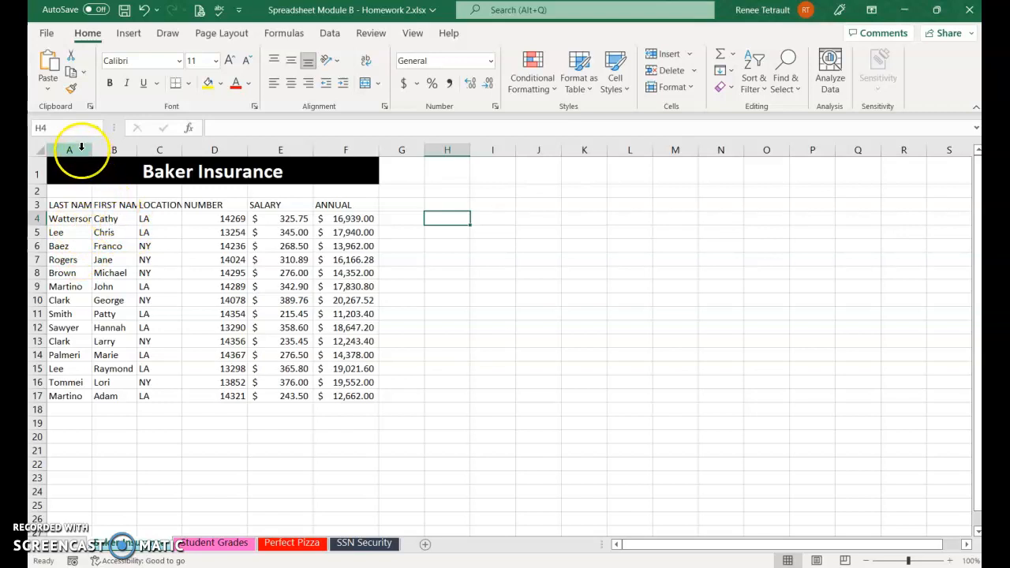
AutoFit columns A through C, then give them a uniform exact column width
left_click_drag(81, 149, 146, 145)
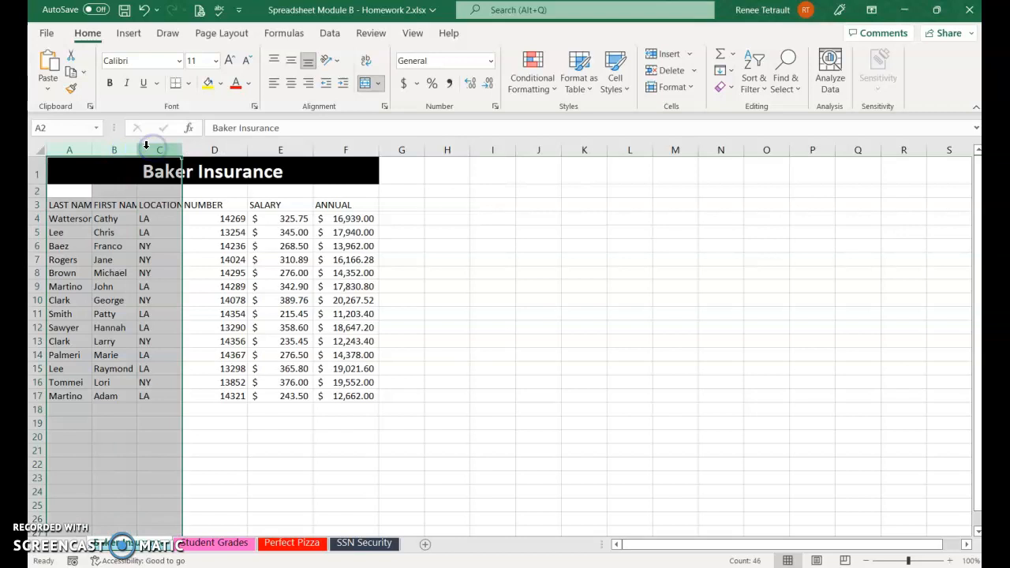
double_click(90, 149)
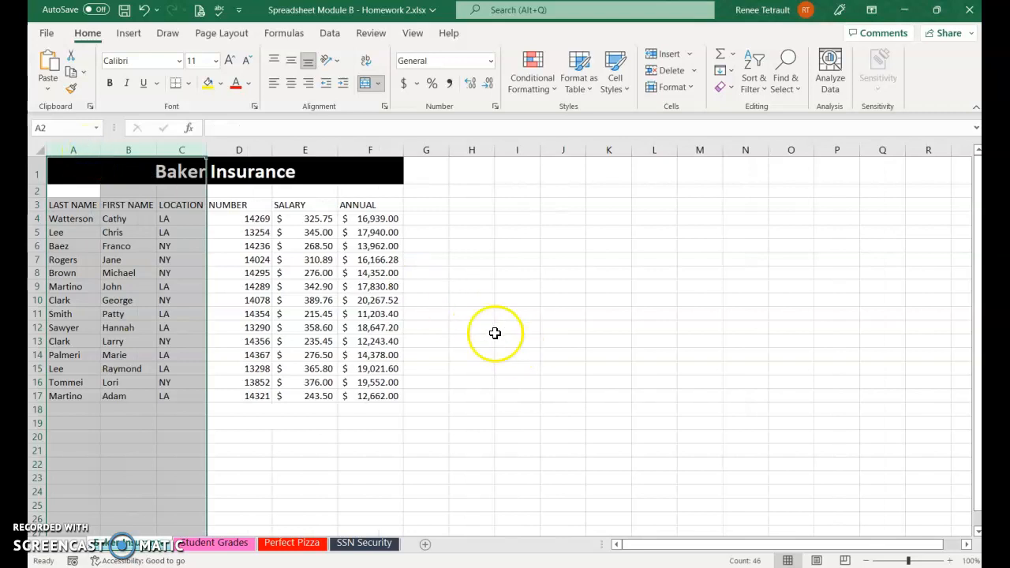
right_click(140, 151)
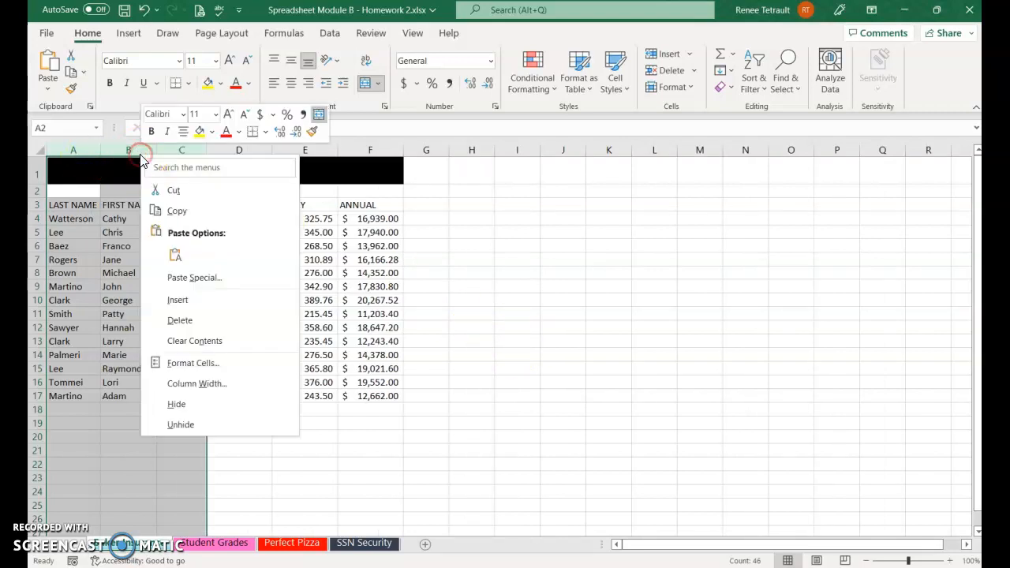
left_click(208, 384)
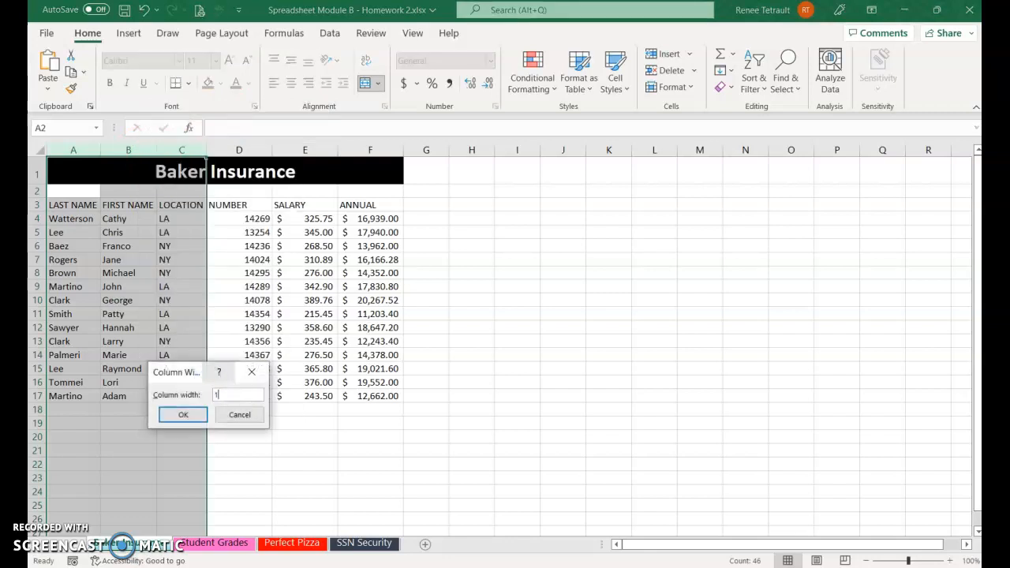
key("Return")
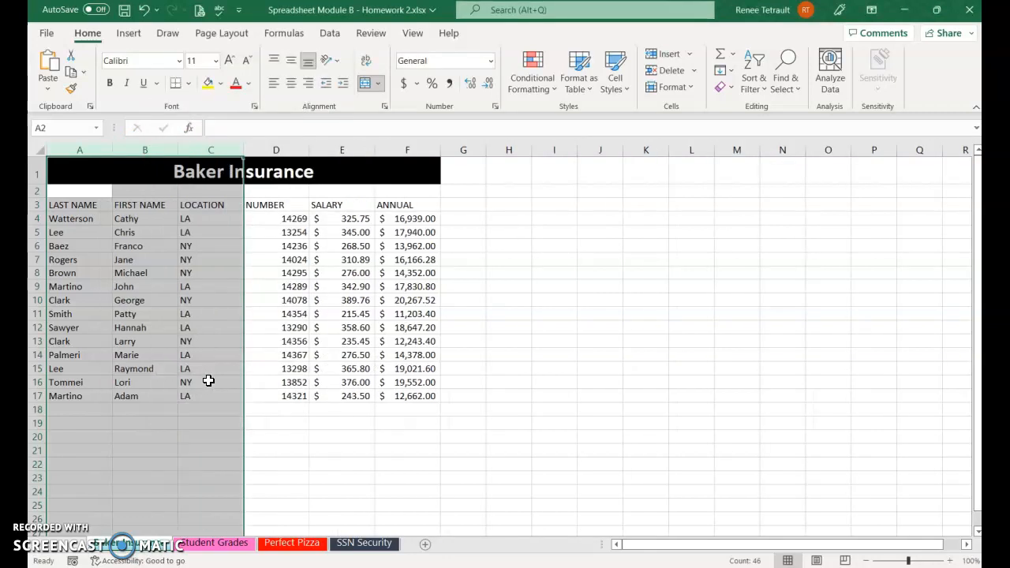
left_click(286, 447)
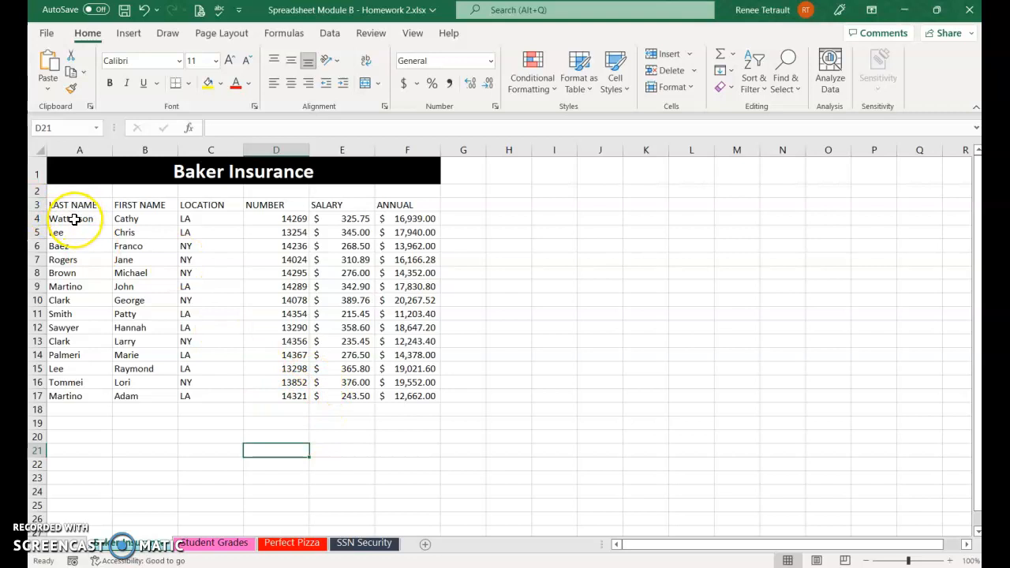
Custom-sort employee rows A4:F17 by LAST NAME, then by FIRST NAME
left_click_drag(84, 219, 403, 387)
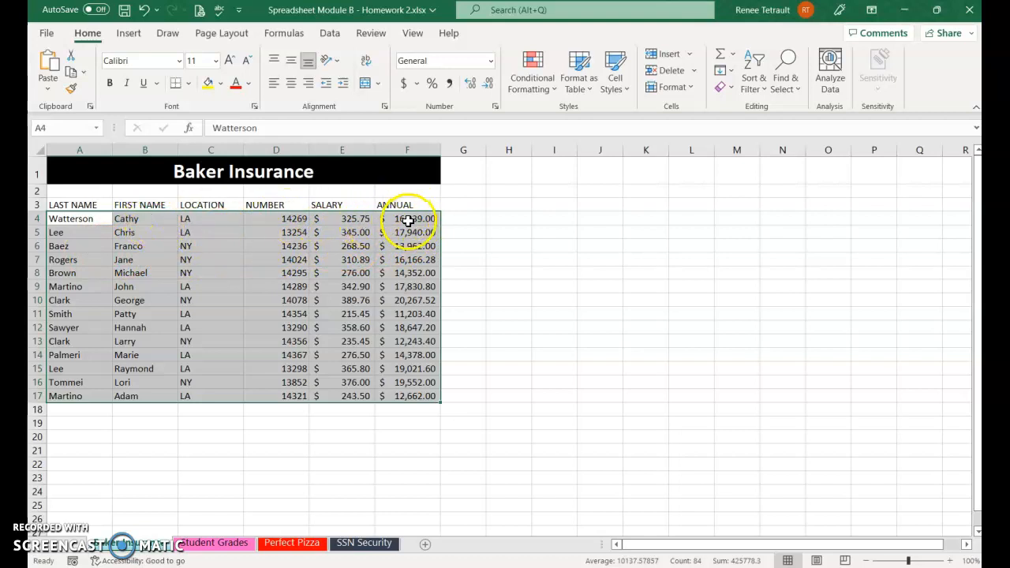
left_click(751, 87)
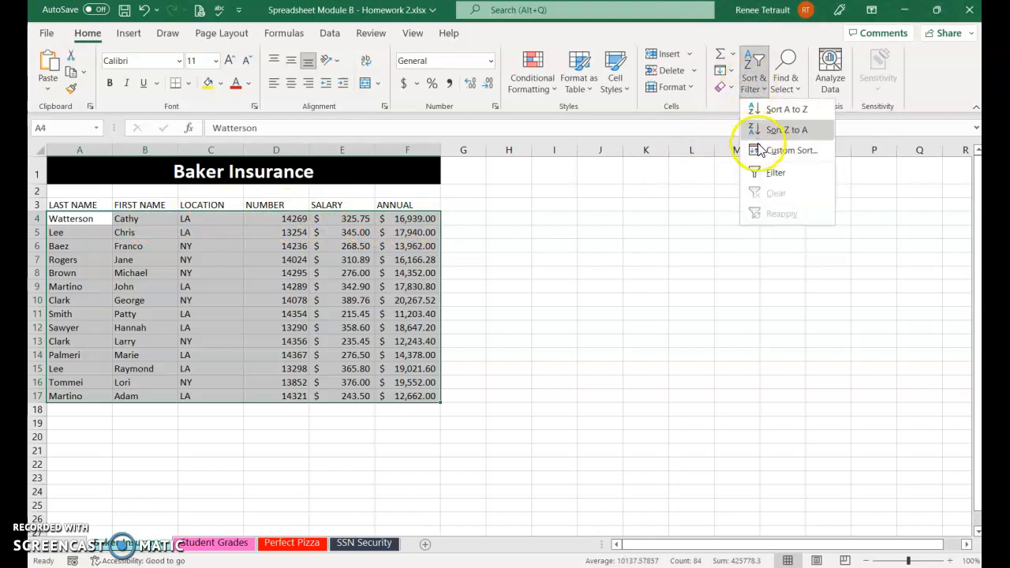
left_click(789, 150)
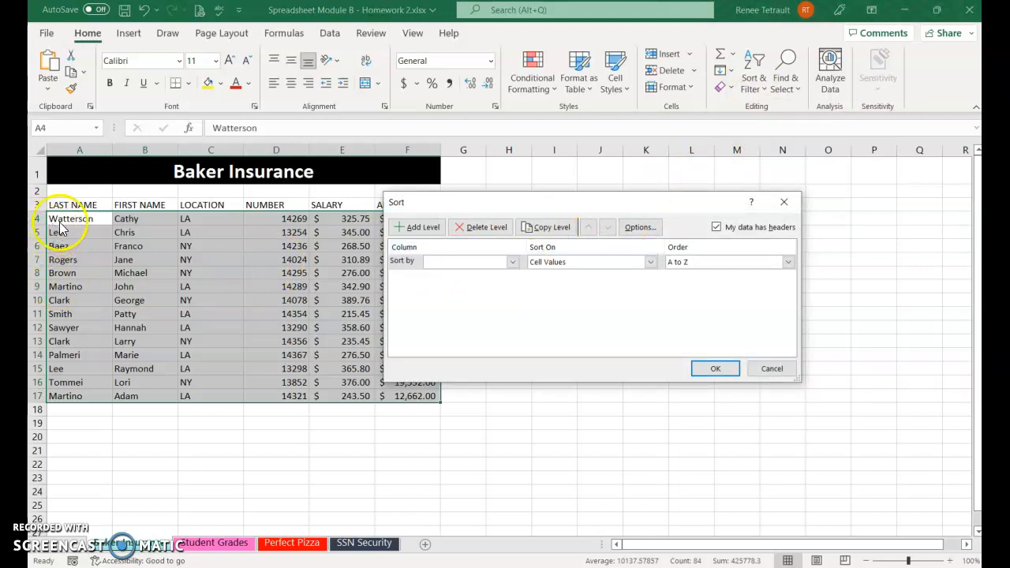
left_click(512, 262)
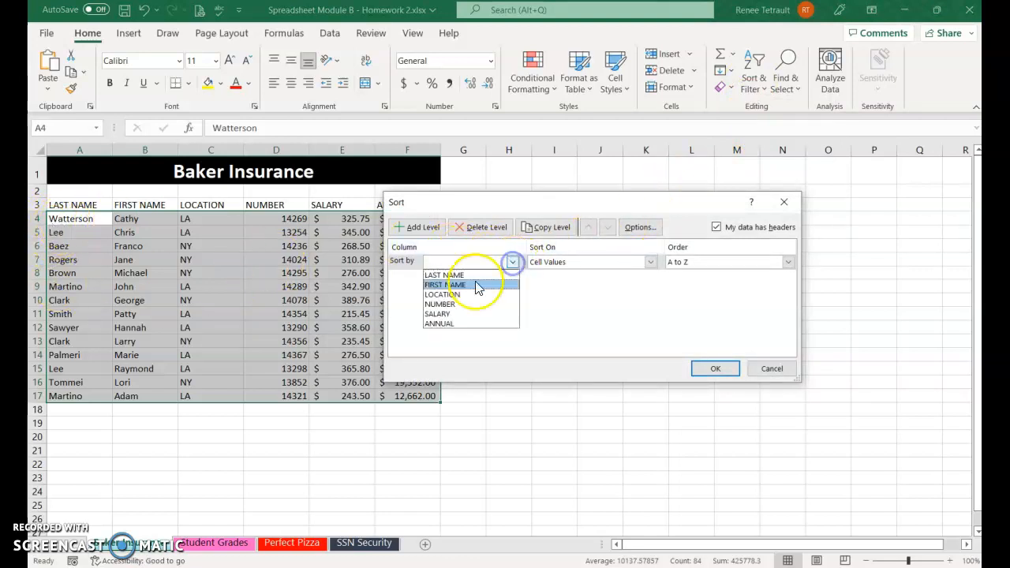
left_click(470, 275)
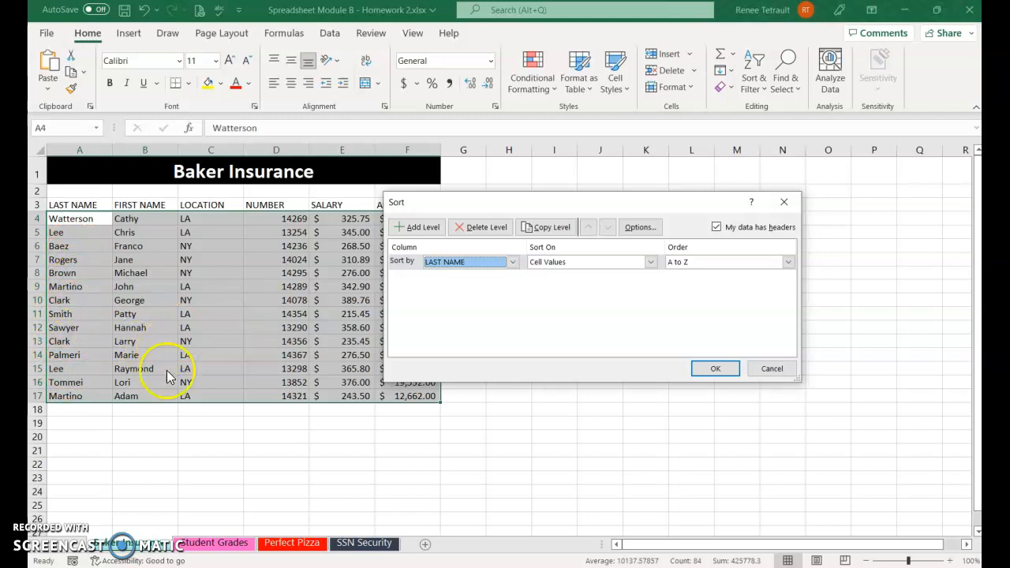
left_click(409, 228)
left_click(512, 277)
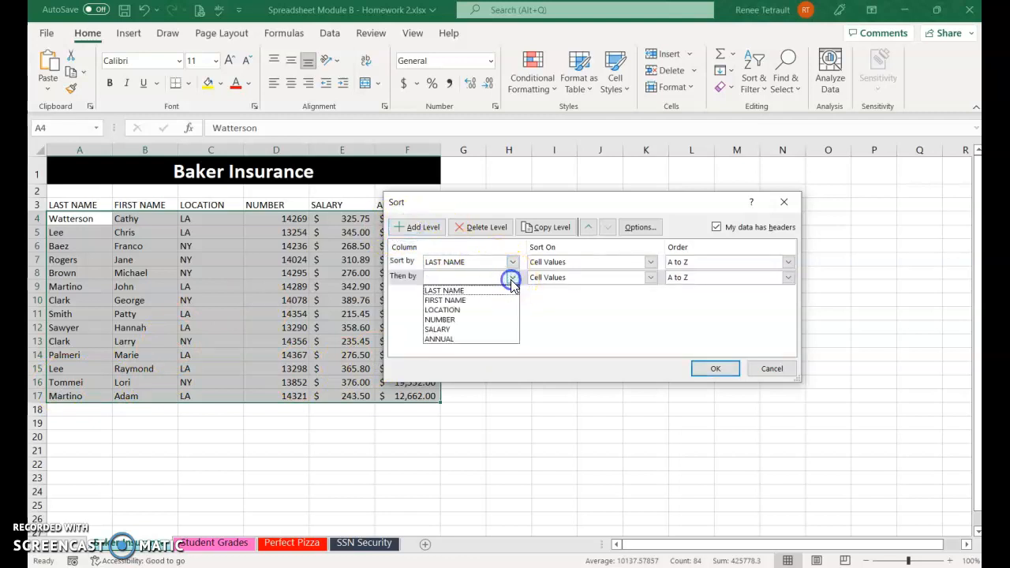
left_click(444, 300)
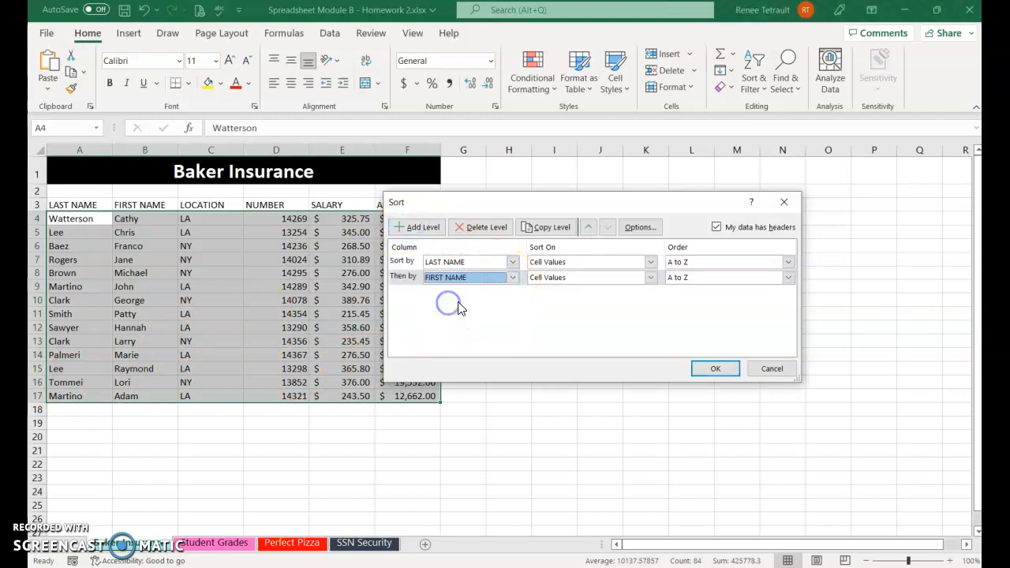
left_click(696, 369)
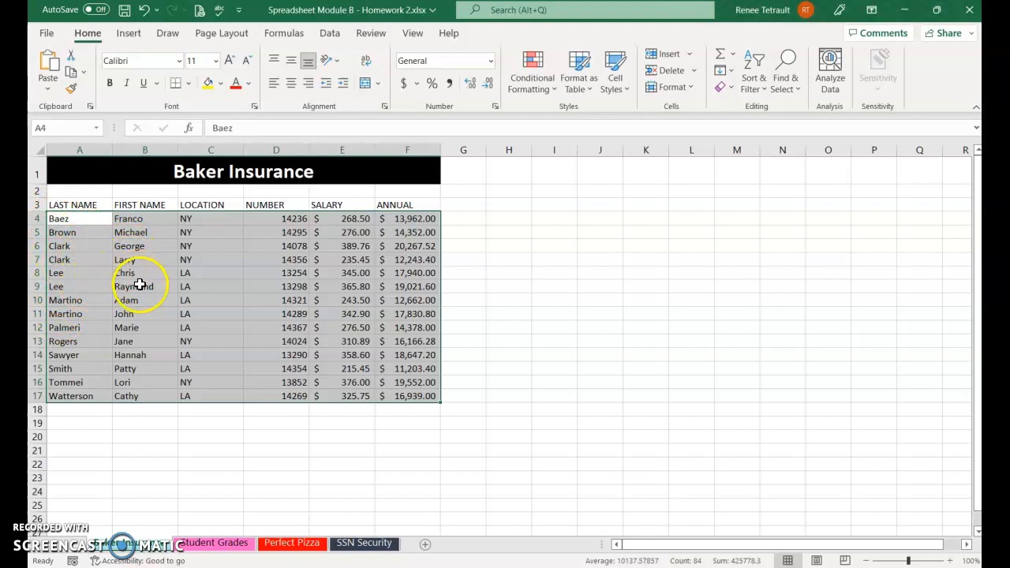
left_click(223, 341)
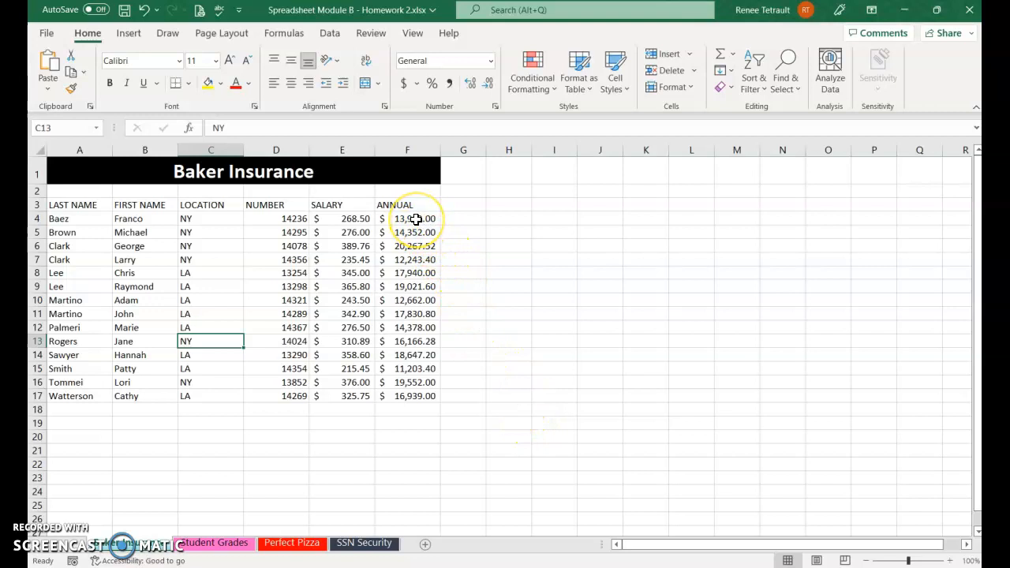
Highlight the top 1 ANNUAL value, 20,267.52, with green fill and dark green text
left_click_drag(416, 218, 418, 394)
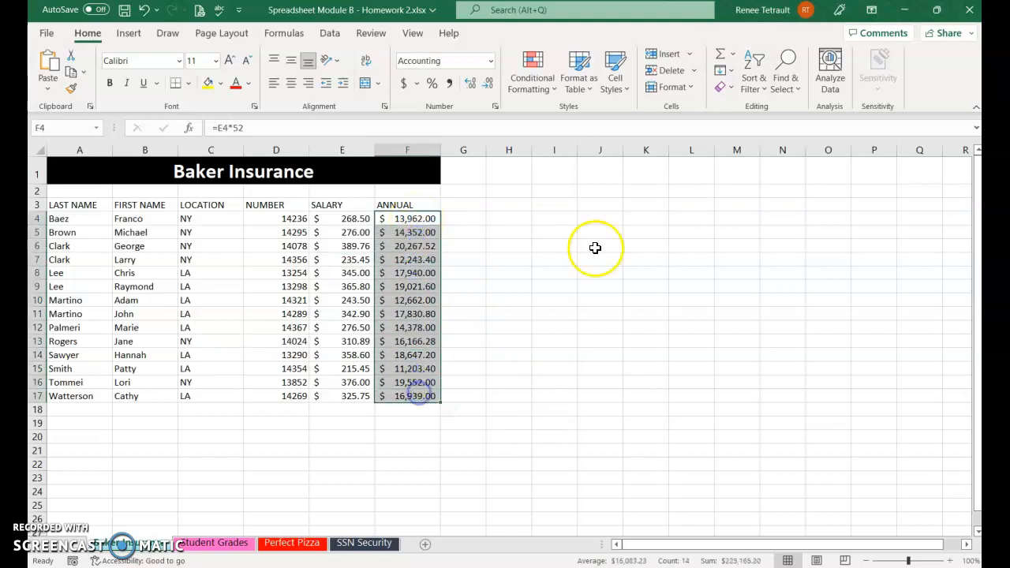
left_click(550, 92)
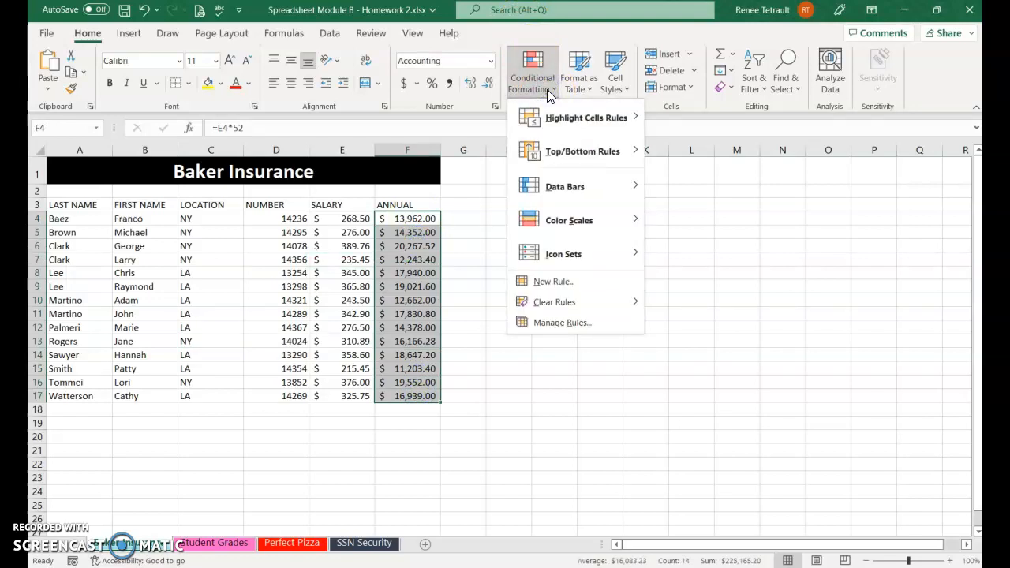
mouse_move(558, 157)
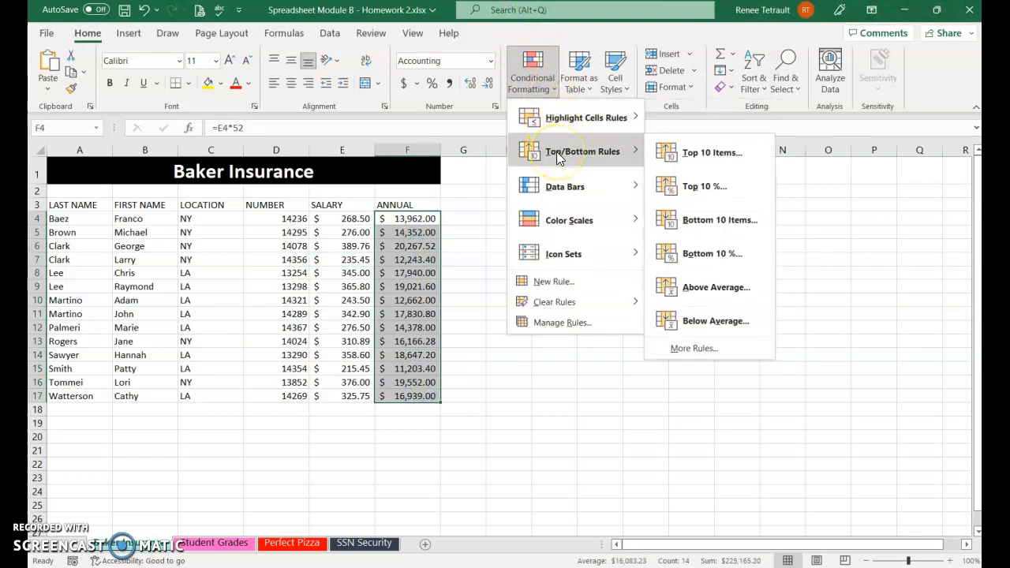
left_click(699, 157)
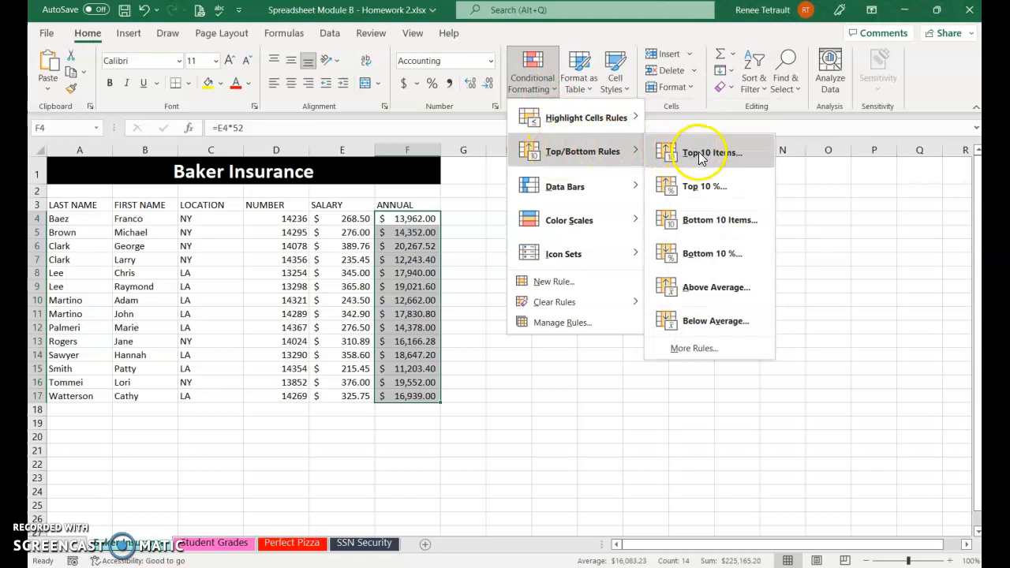
left_click(517, 294)
key("BackSpace")
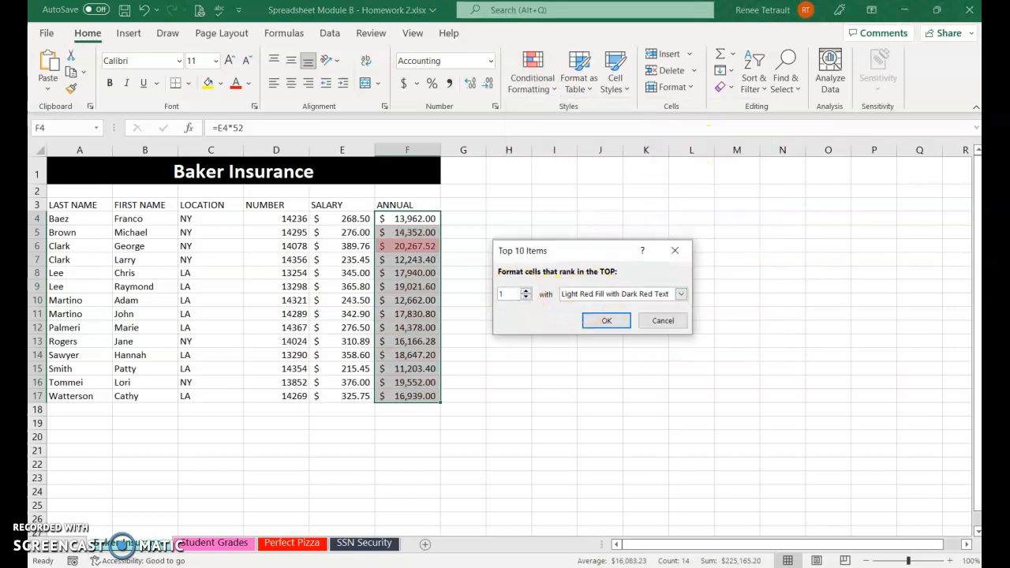
left_click(681, 294)
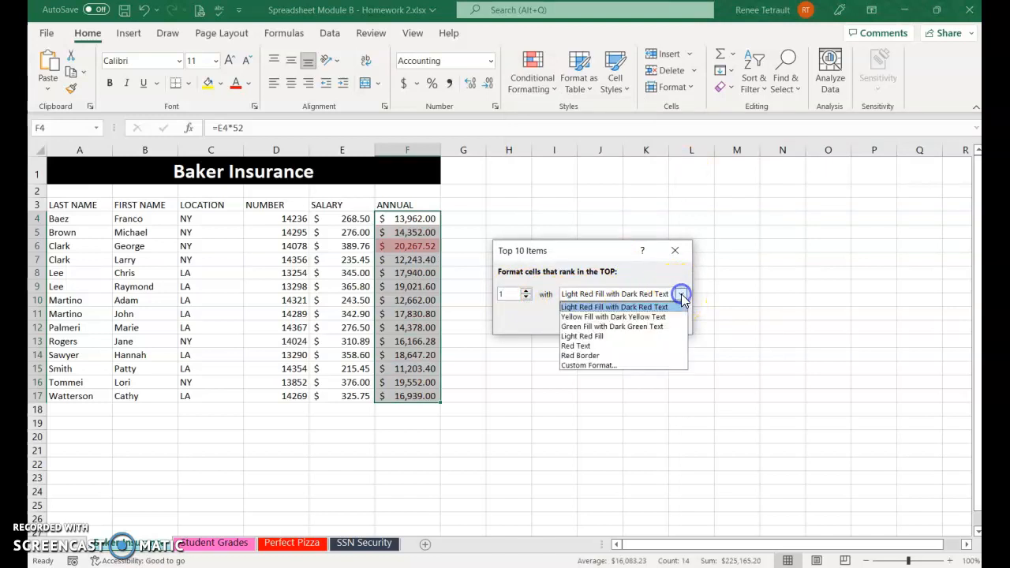
left_click(606, 327)
left_click(606, 322)
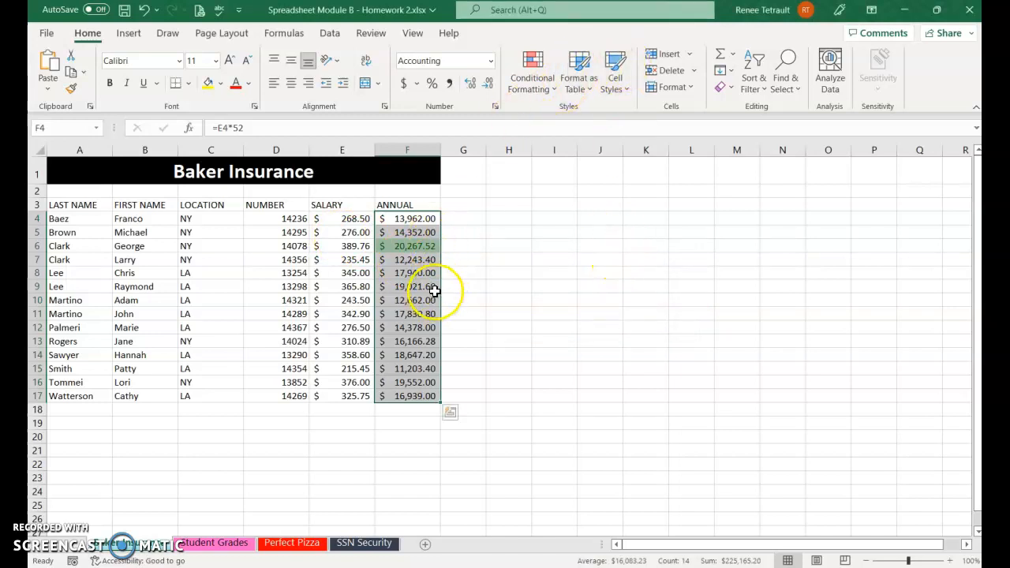
Highlight the bottom 1 ANNUAL value, 11,203.40, with light red fill
left_click(536, 89)
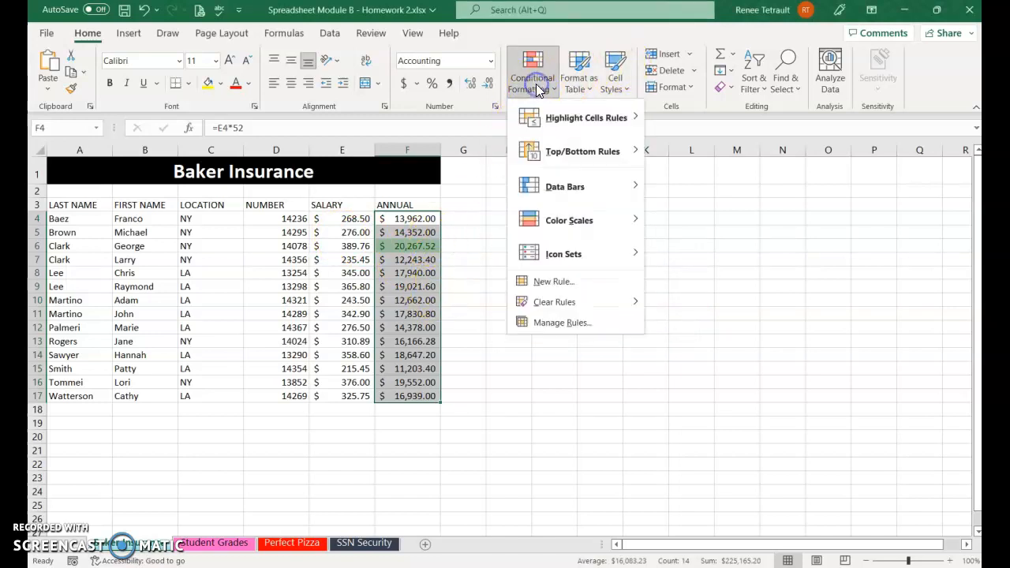
mouse_move(548, 157)
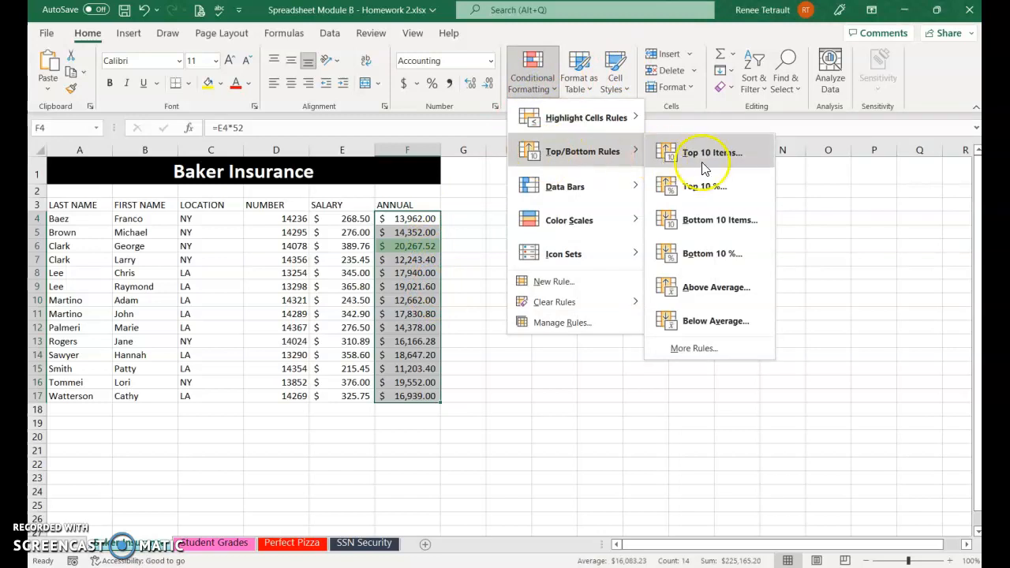
left_click(709, 217)
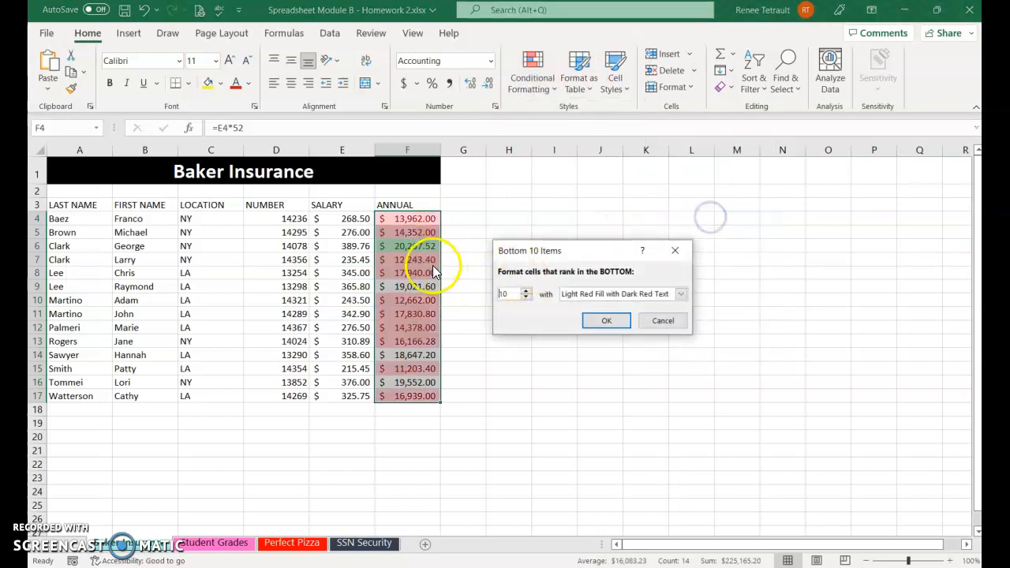
key("BackSpace")
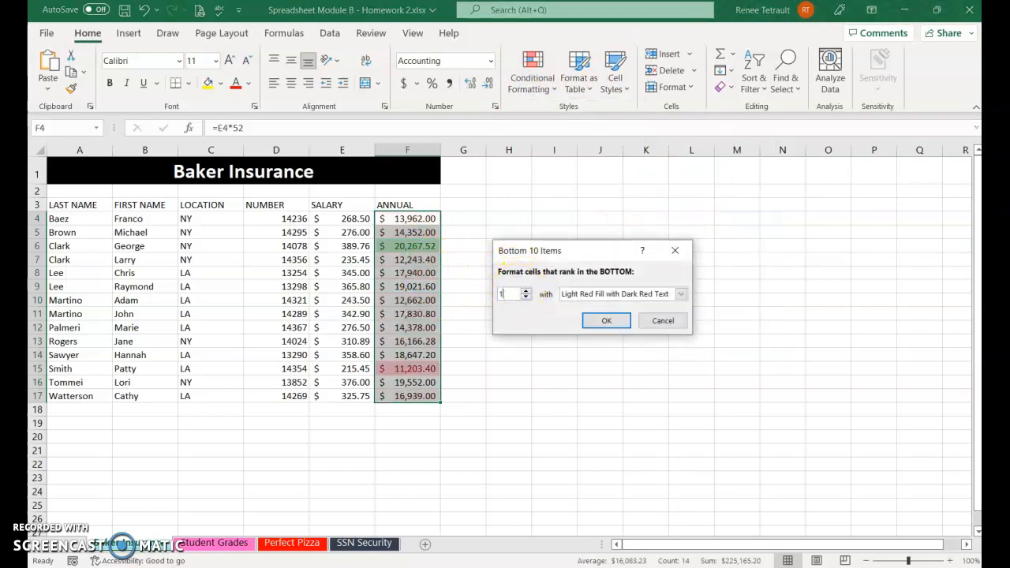
left_click(606, 321)
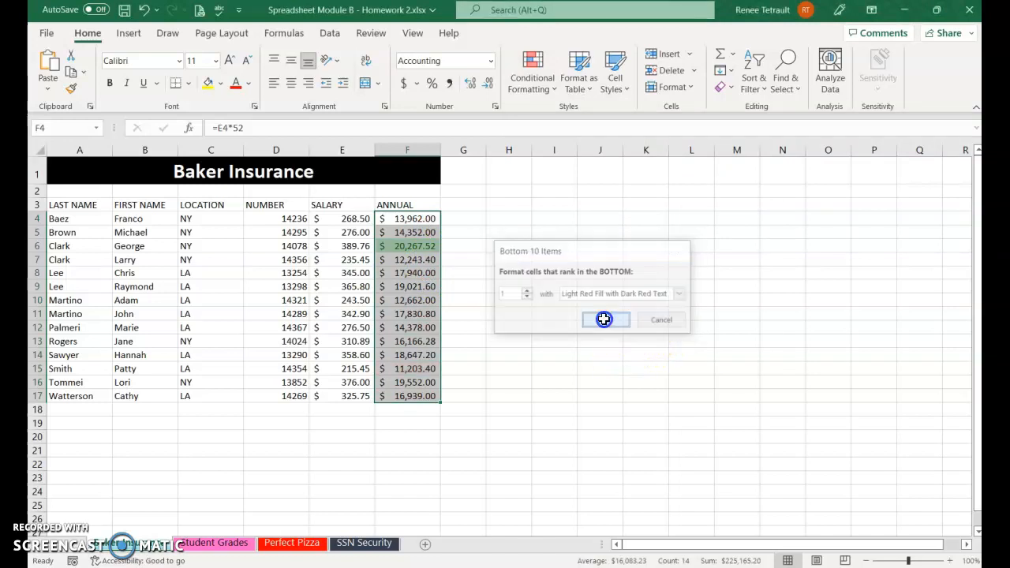
left_click(503, 279)
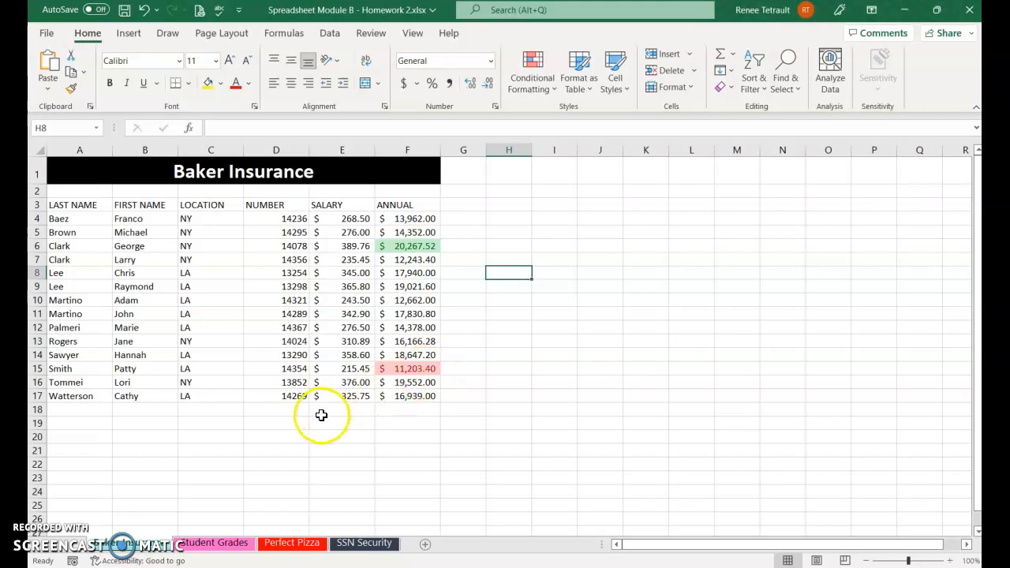
left_click(231, 550)
Average Terms 1–4 into F5 and copy the Final Grade formula down to F15
left_click(330, 228)
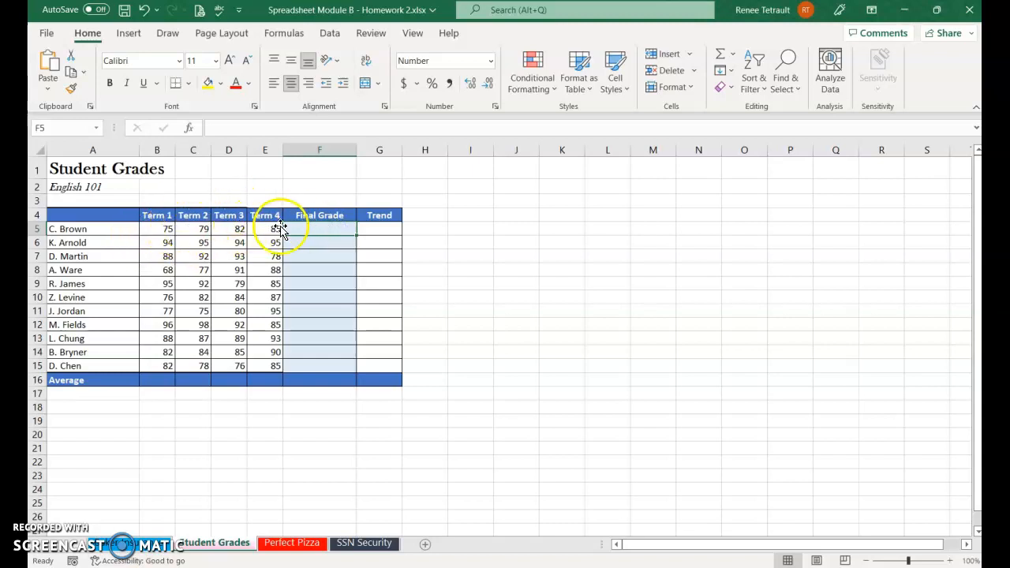
left_click(733, 60)
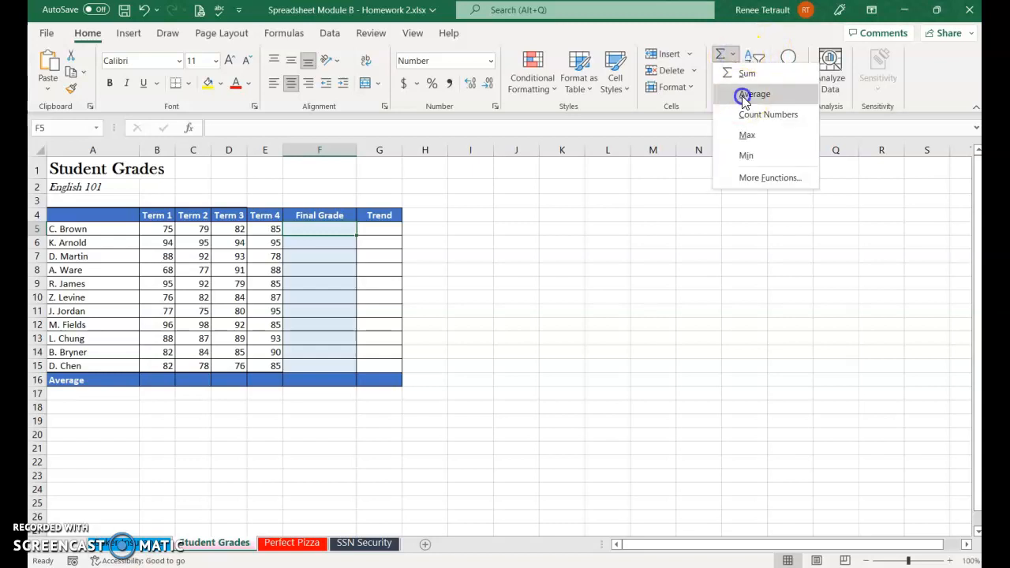
left_click(744, 92)
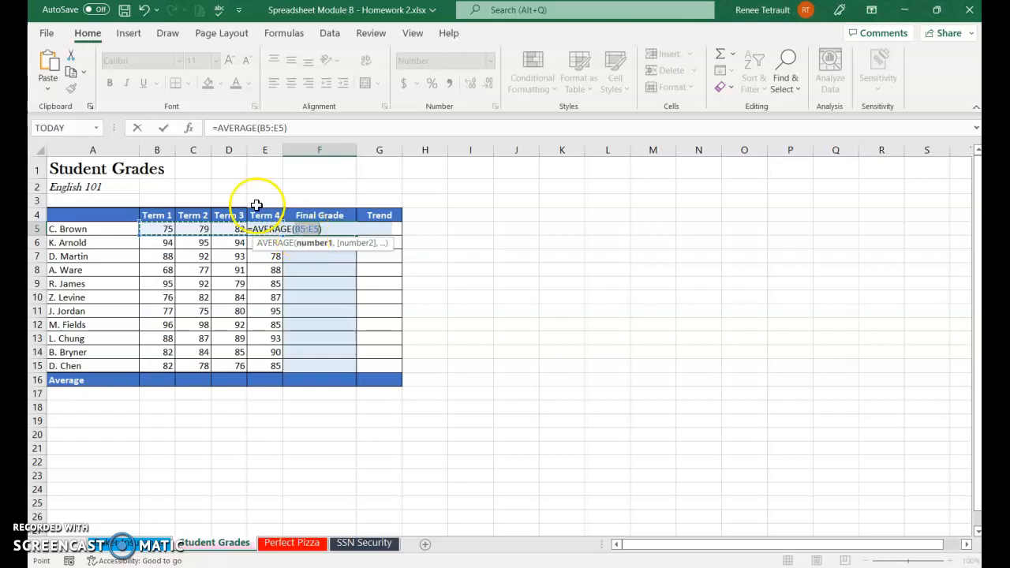
left_click(162, 128)
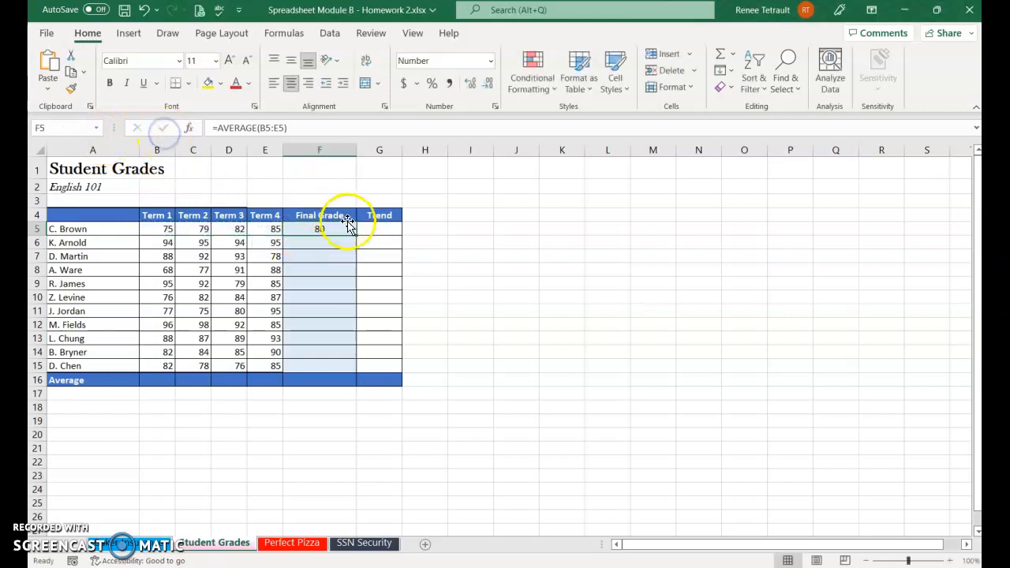
left_click_drag(356, 236, 356, 371)
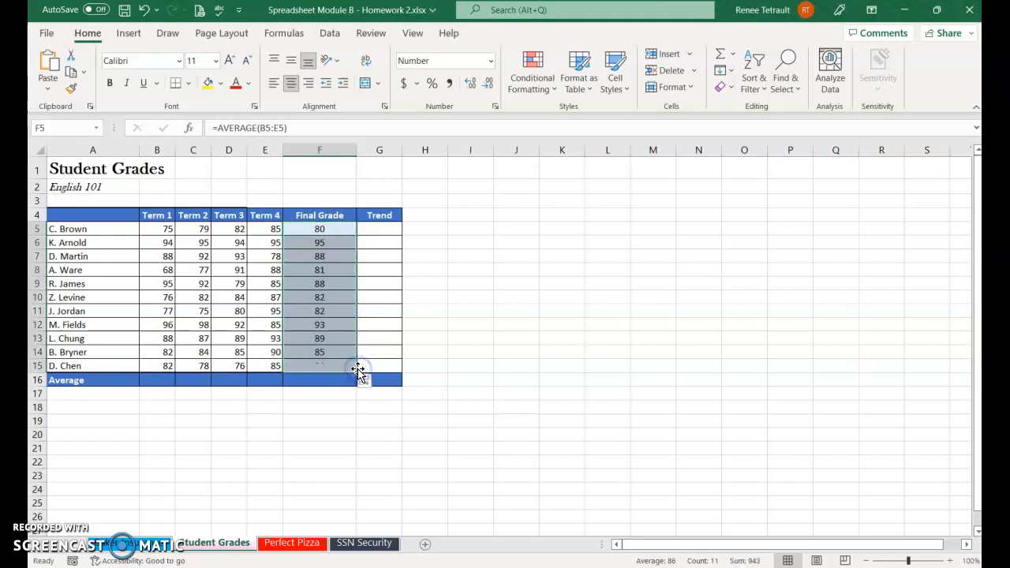
left_click(169, 380)
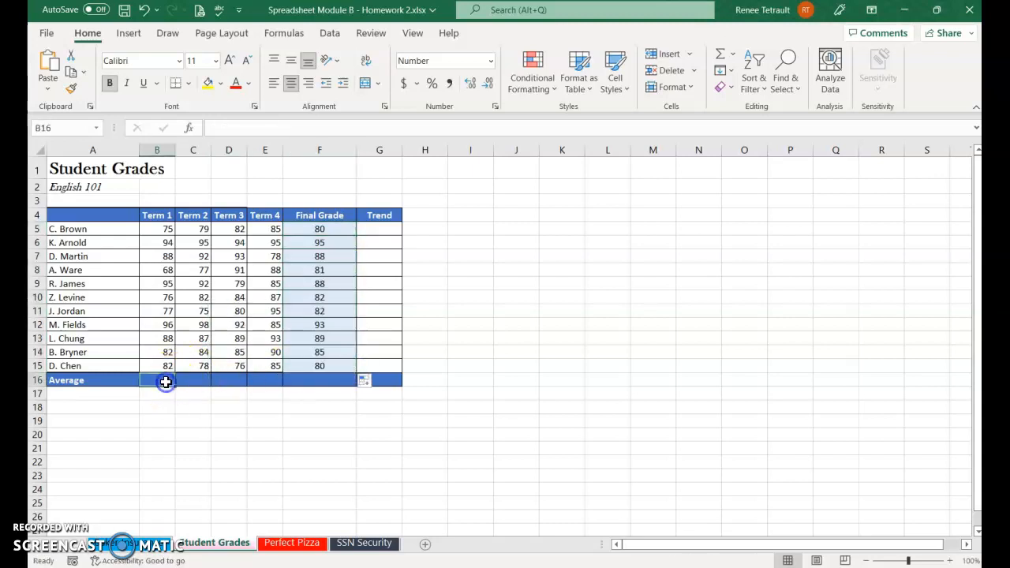
Average each column in row 16: 83.7, 85.4, 85.9, 87.8 and 85.7 for Final Grade
left_click(732, 57)
left_click(754, 94)
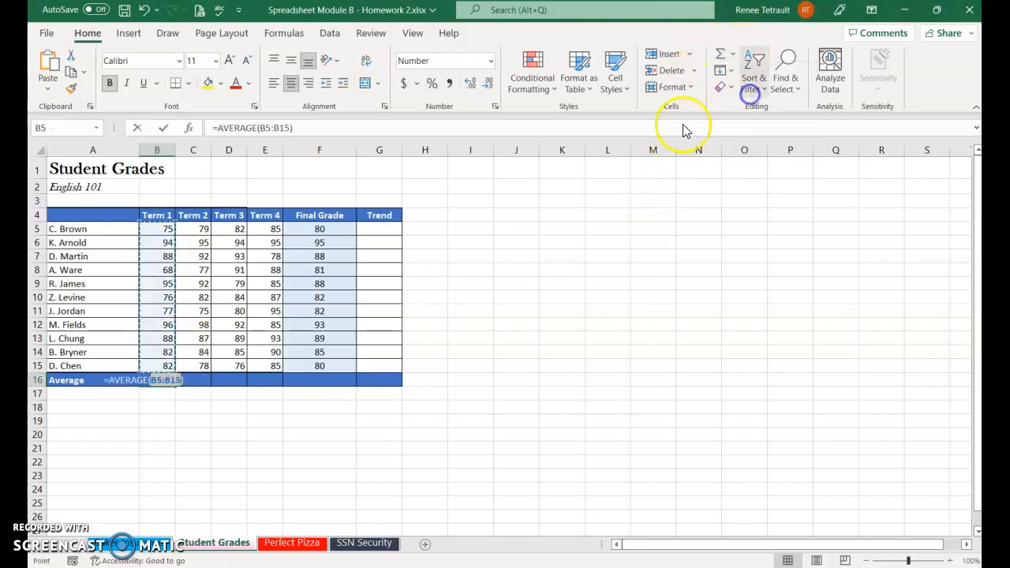
left_click(163, 129)
left_click_drag(174, 385, 323, 387)
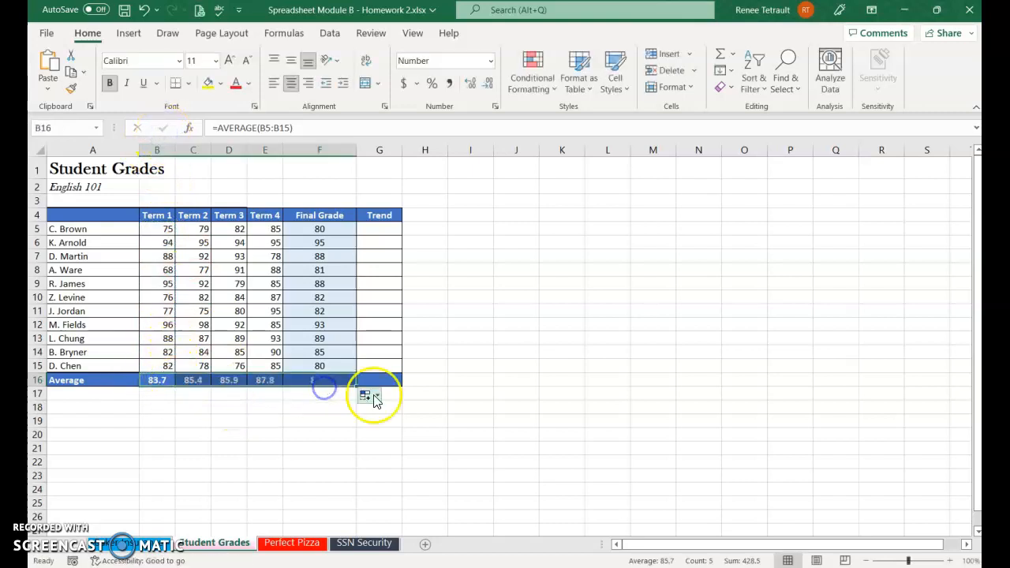
left_click(381, 229)
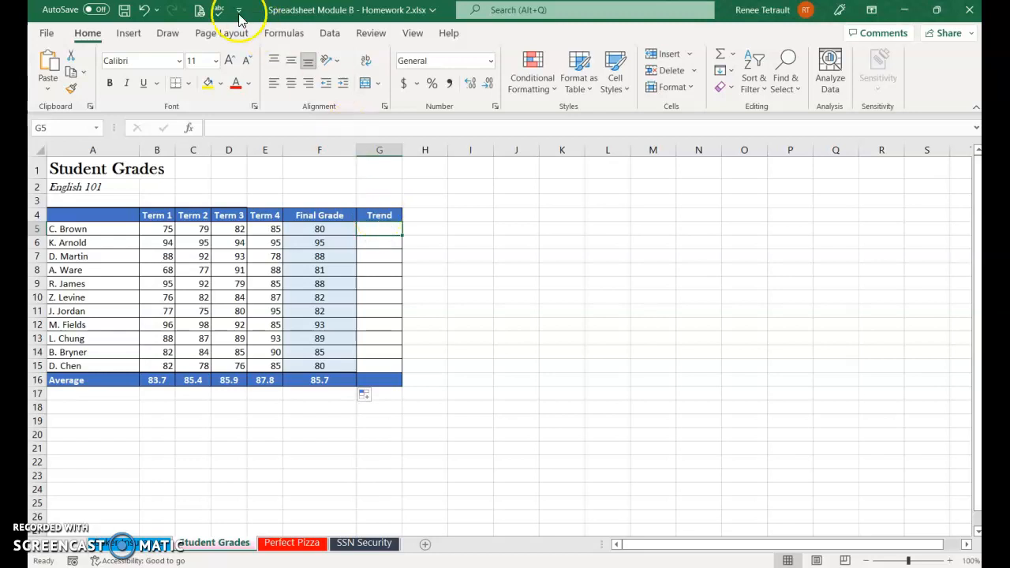
Insert a line sparkline in G5 using the term scores B5:E5
left_click(126, 37)
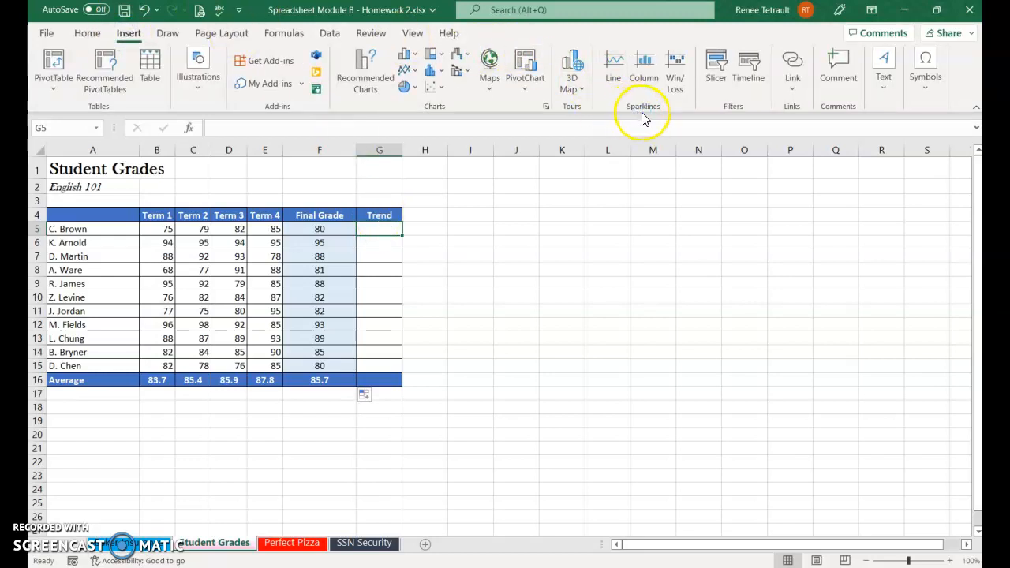
left_click(620, 80)
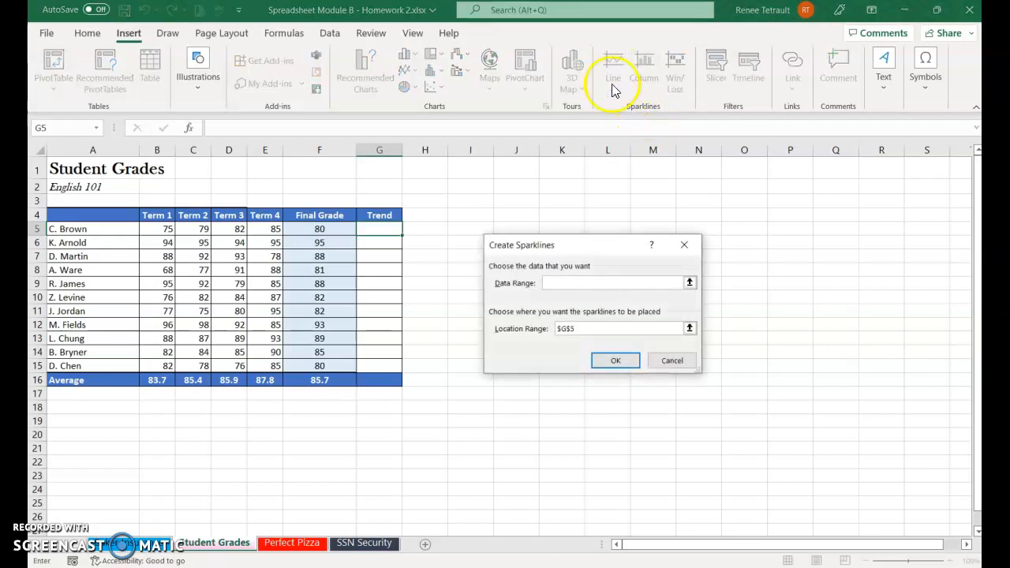
left_click_drag(157, 229, 264, 228)
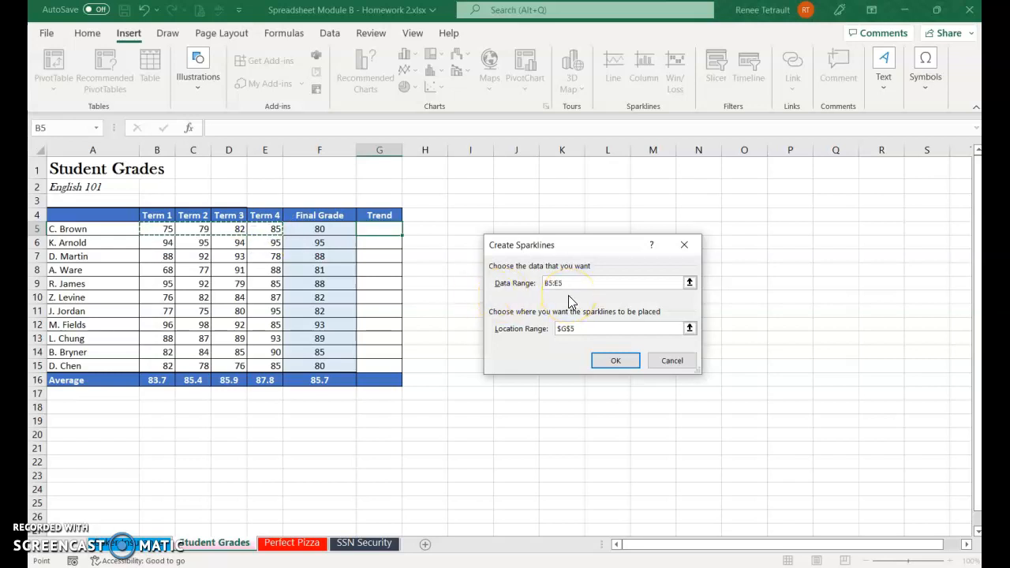
left_click(612, 361)
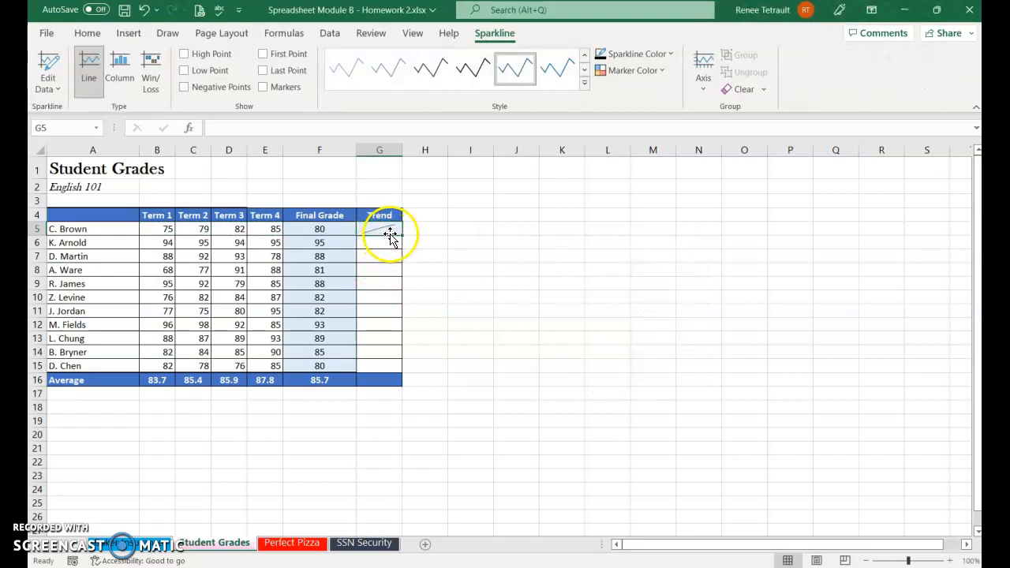
Show markers on all sparkline points and apply a different sparkline style
left_click(265, 92)
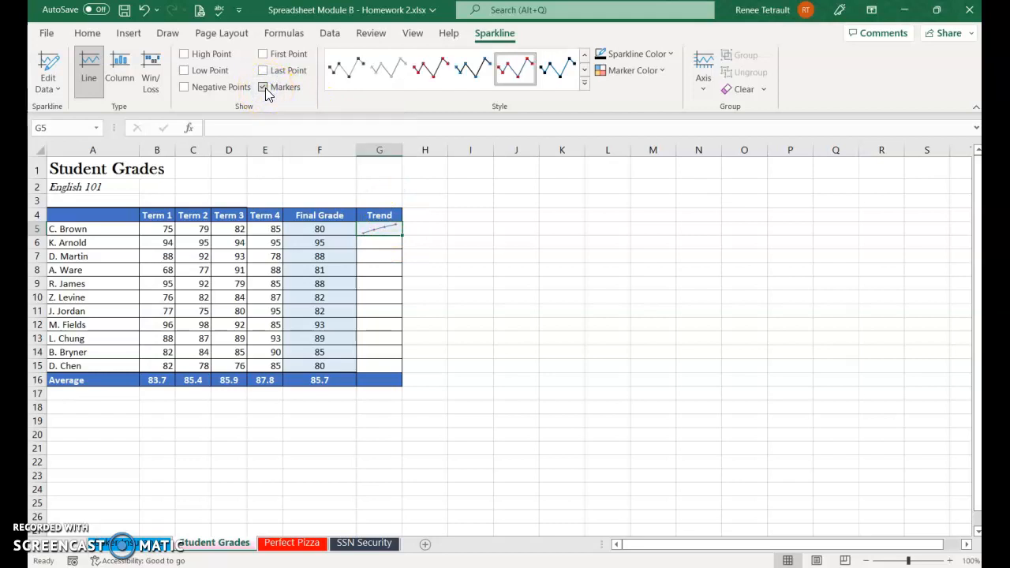
left_click(266, 90)
left_click(184, 55)
left_click(184, 72)
left_click(184, 70)
left_click(262, 87)
left_click(584, 82)
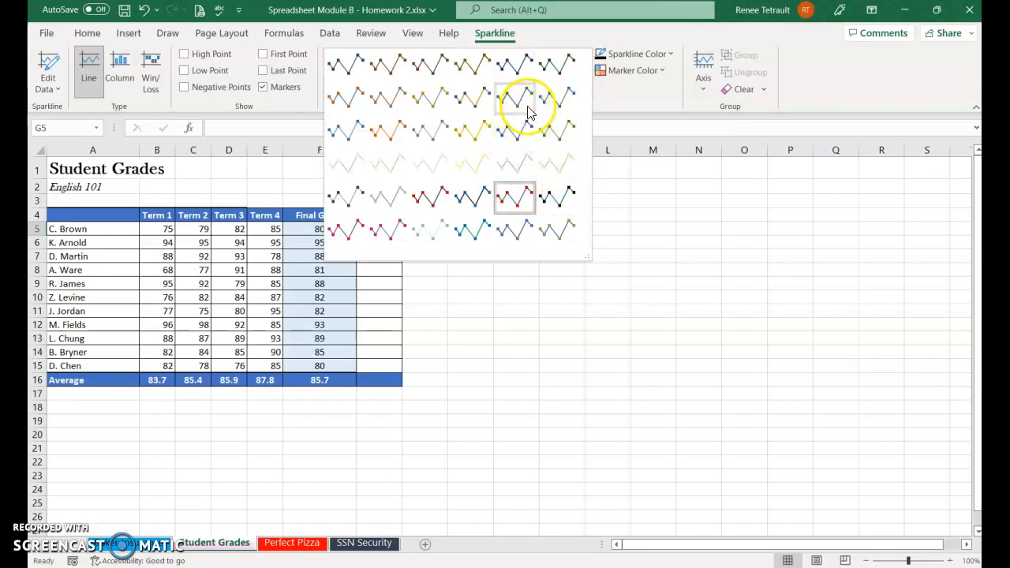
left_click(519, 69)
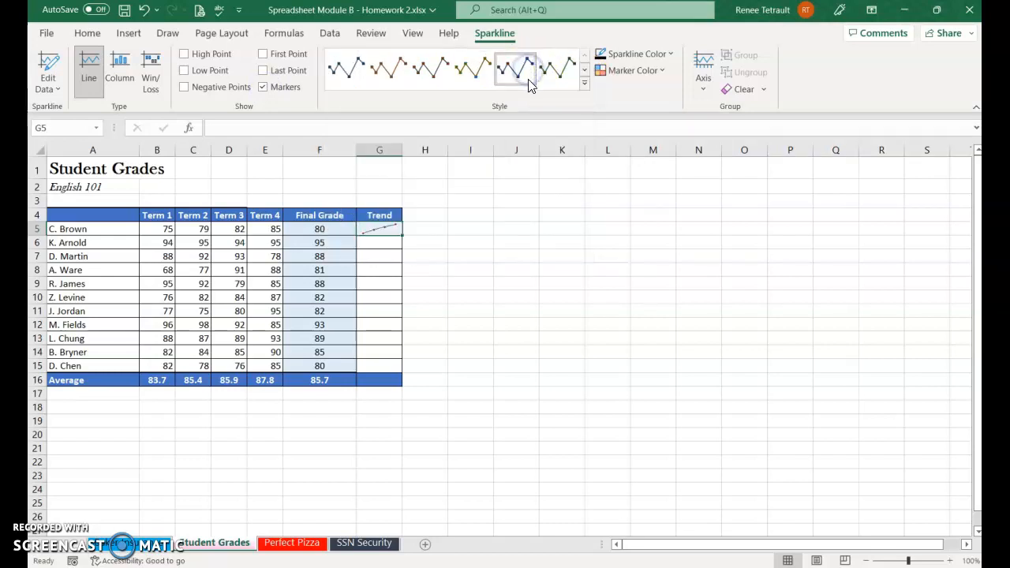
left_click(342, 69)
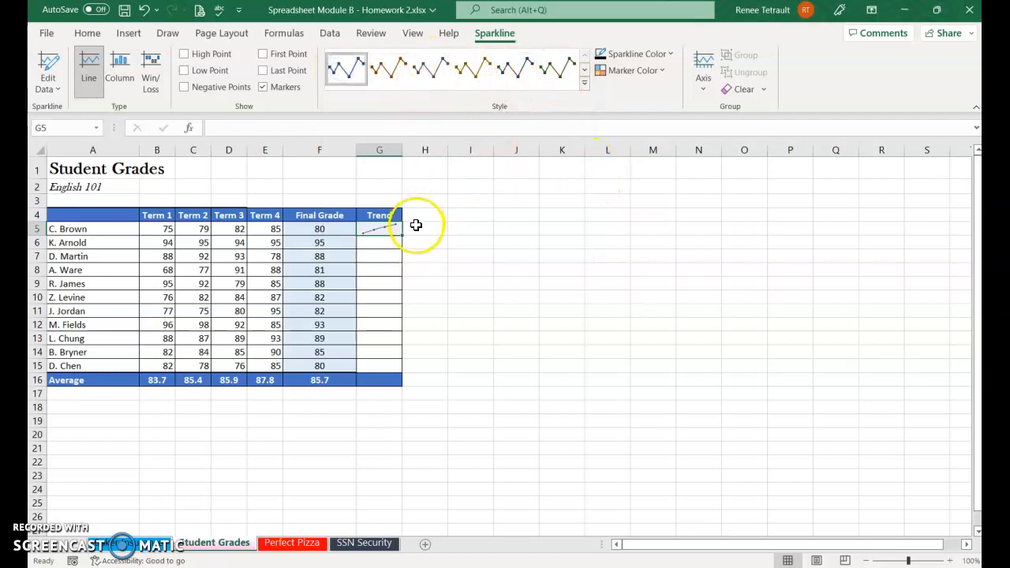
Copy the sparkline from G5 down through G15 for every student
left_click_drag(401, 235, 398, 368)
left_click(544, 362)
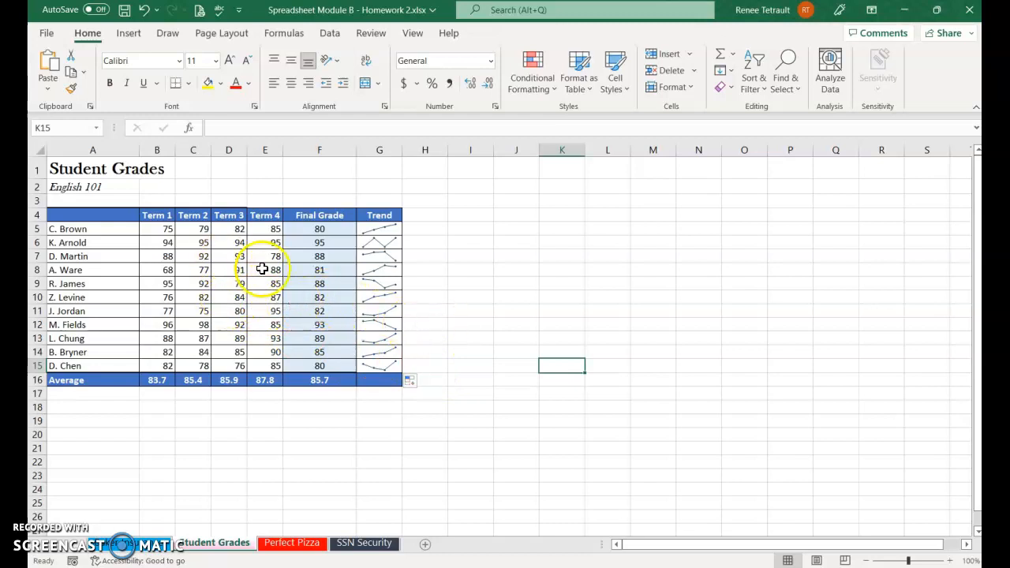
left_click(297, 544)
Enter January in A5 and fill the months down to December in A16
left_click(53, 235)
type("Ja")
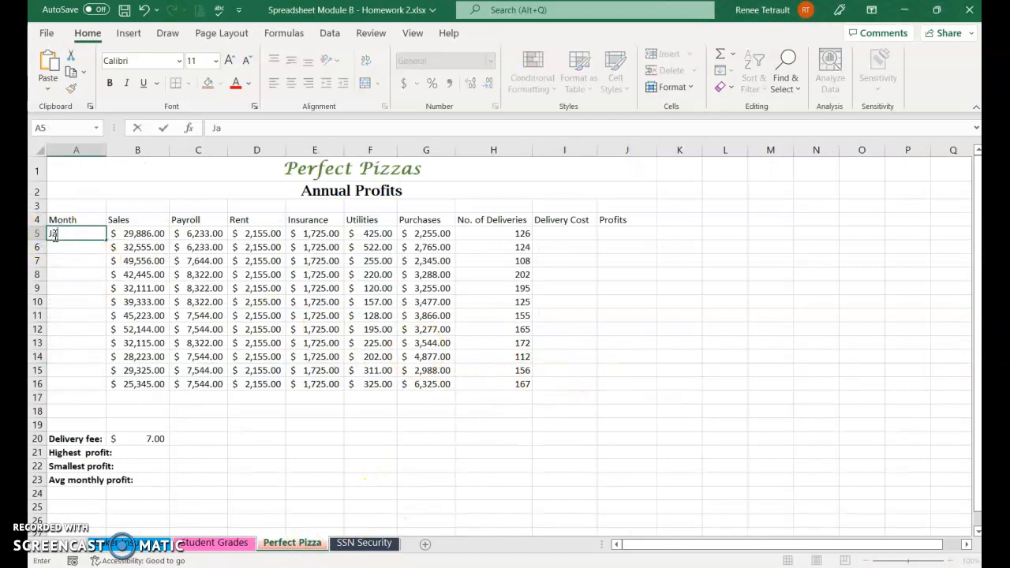
type("nuary")
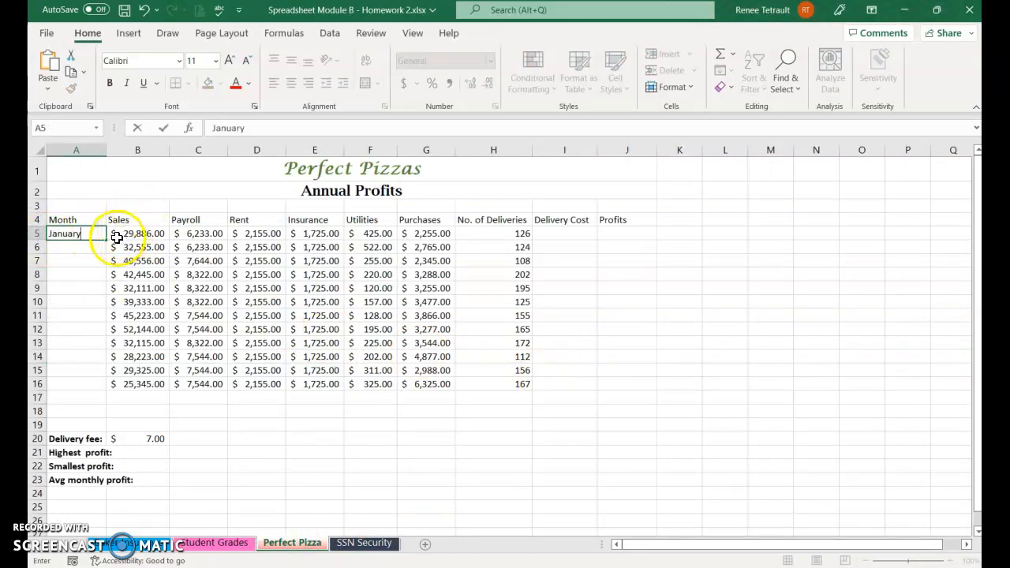
left_click_drag(105, 240, 86, 383)
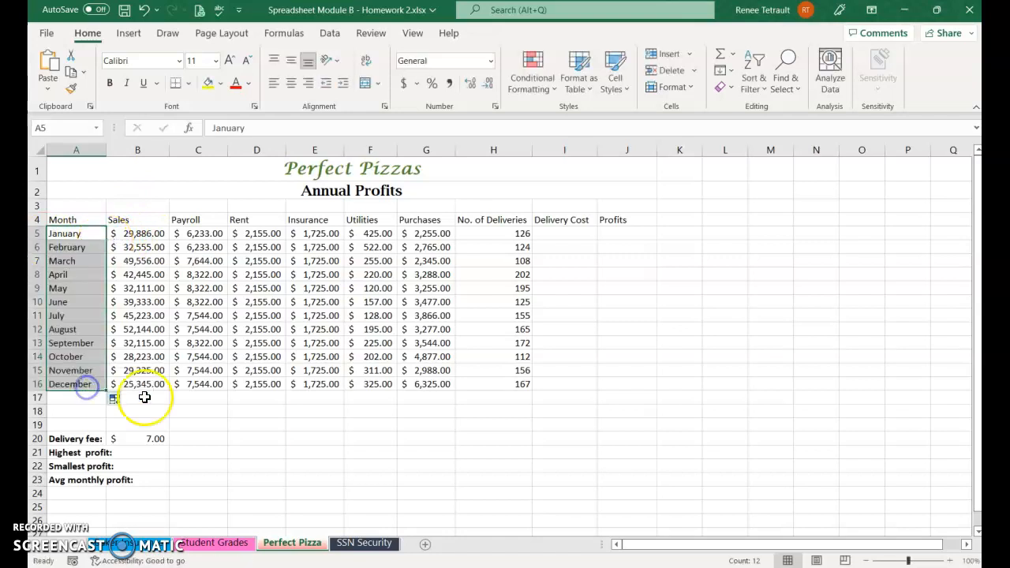
left_click(572, 236)
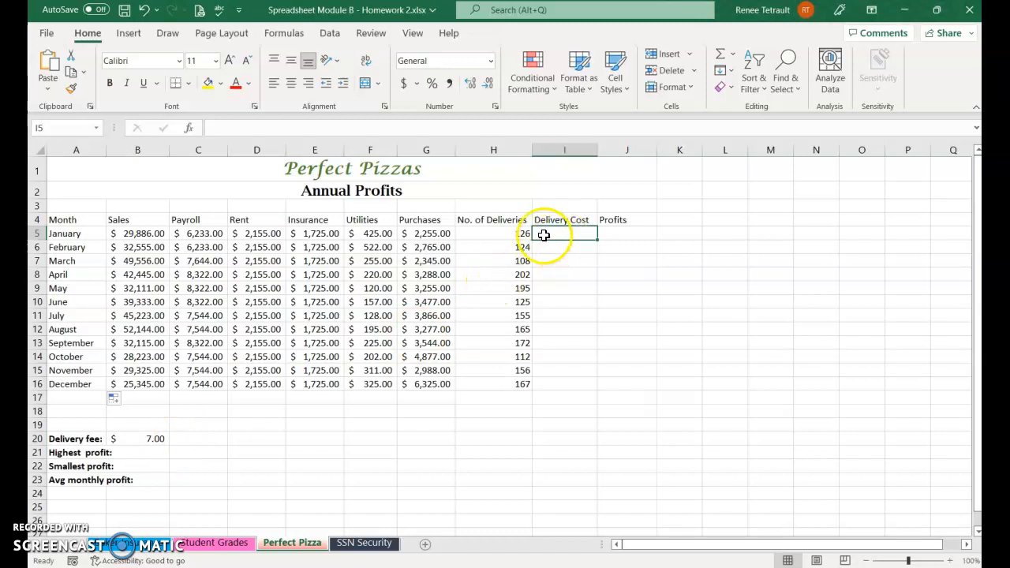
Enter =H5*$B$20 in I5 and fill the delivery cost down through December
type("=")
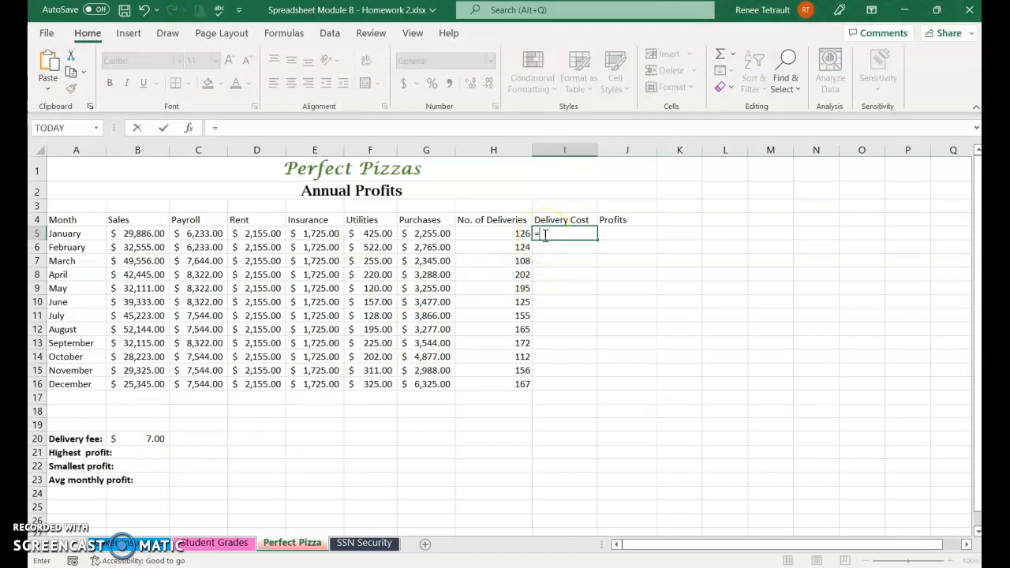
key("Left")
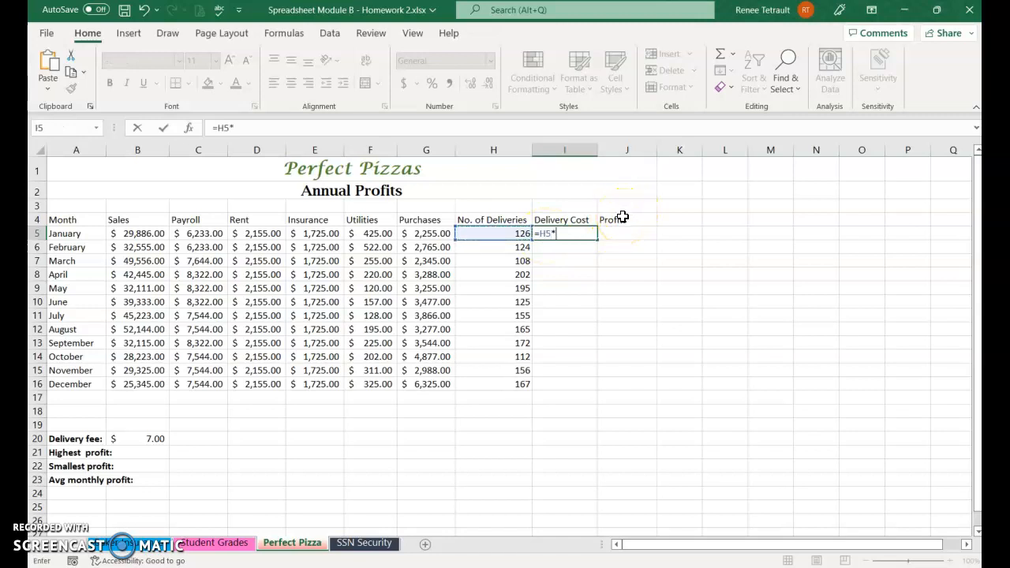
left_click(154, 438)
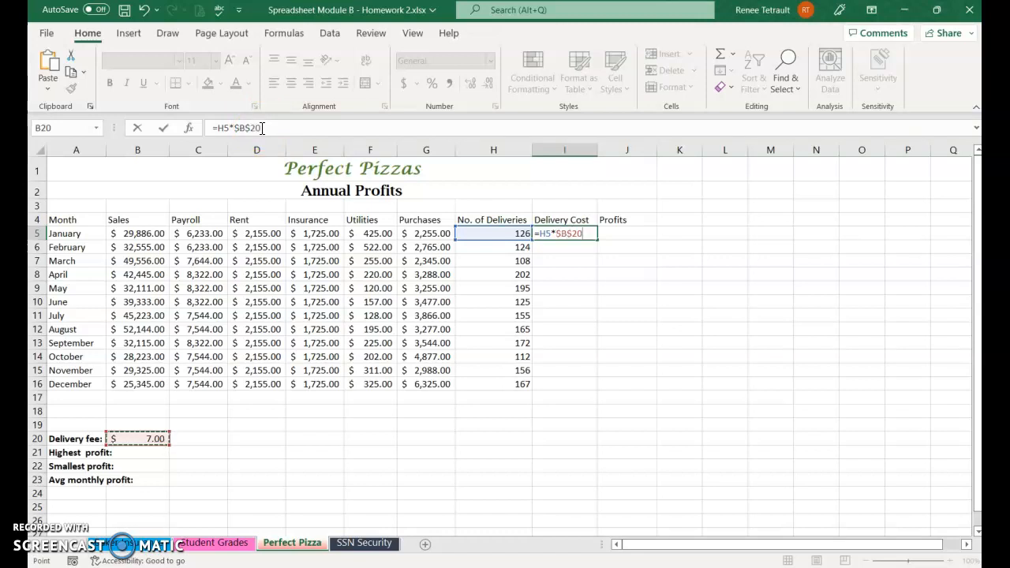
left_click(252, 134)
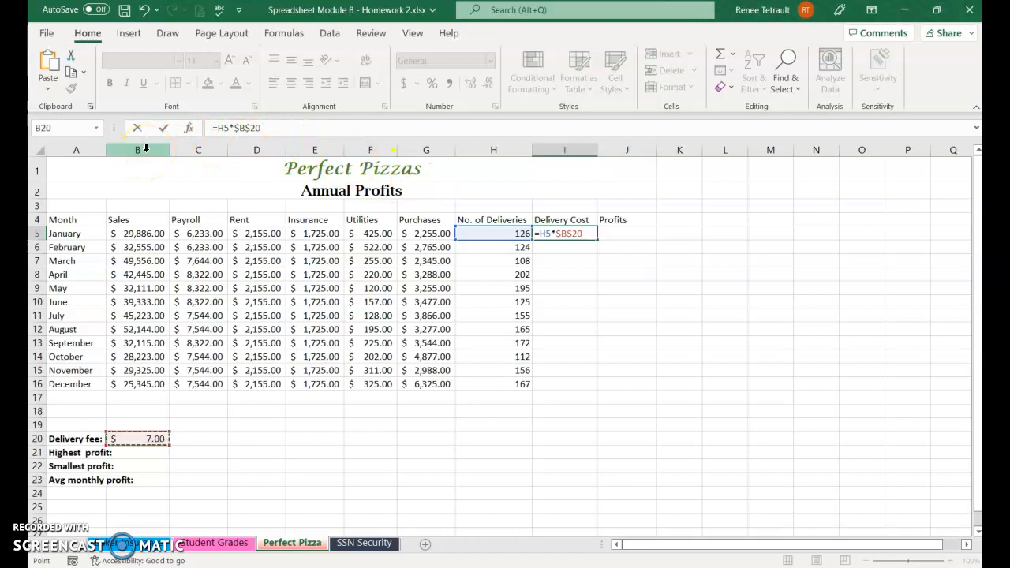
left_click(138, 444)
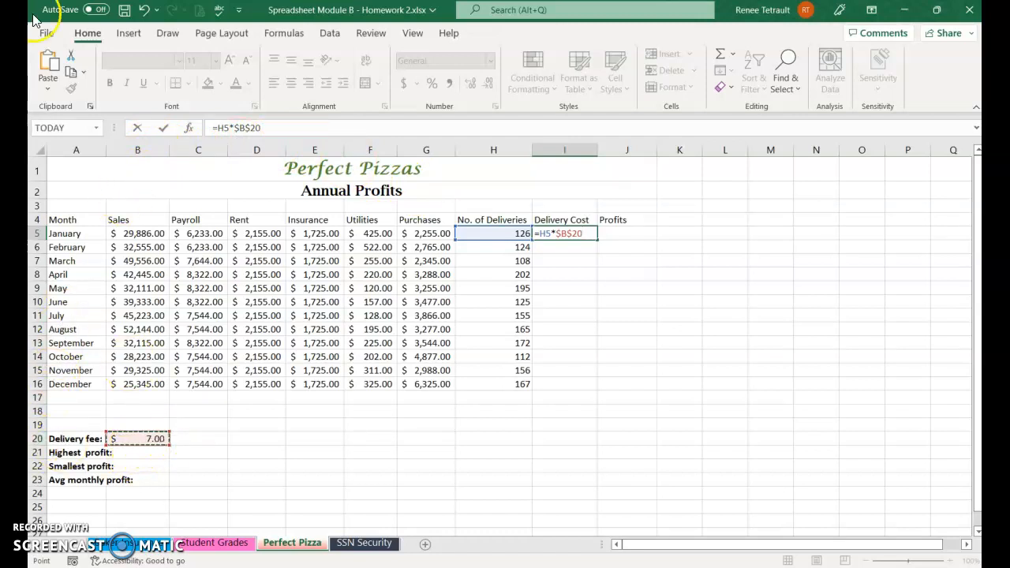
left_click(163, 127)
double_click(597, 239)
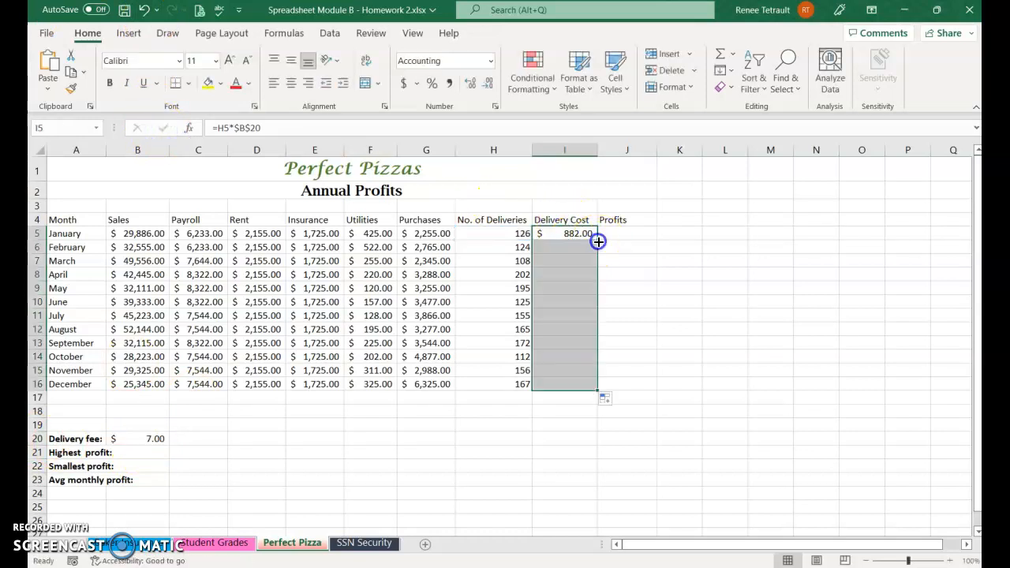
left_click(568, 235)
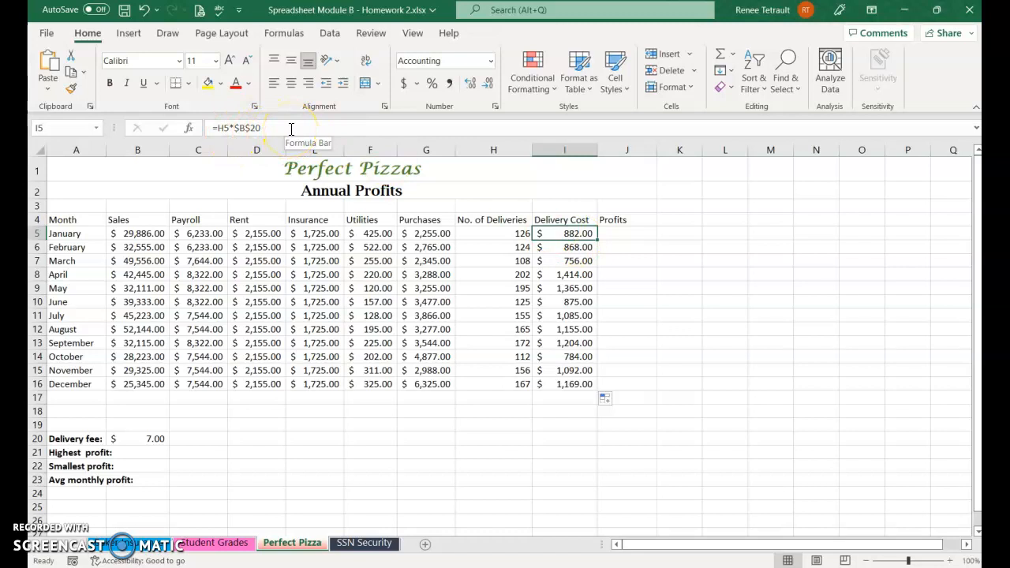
key("Down")
key("Down")
key("Down")
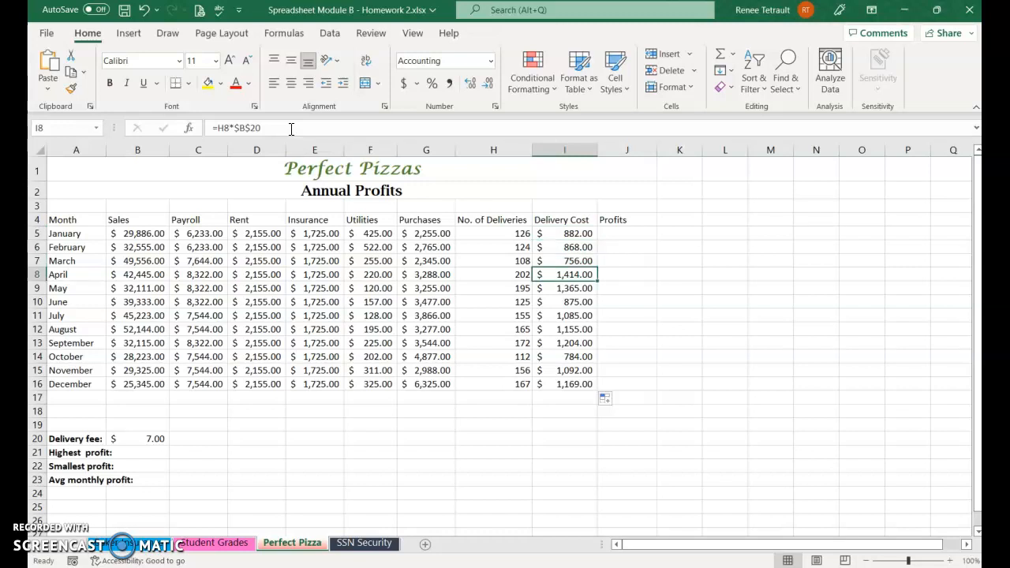
key("Down")
key("Down")
key("Down")
key("Down")
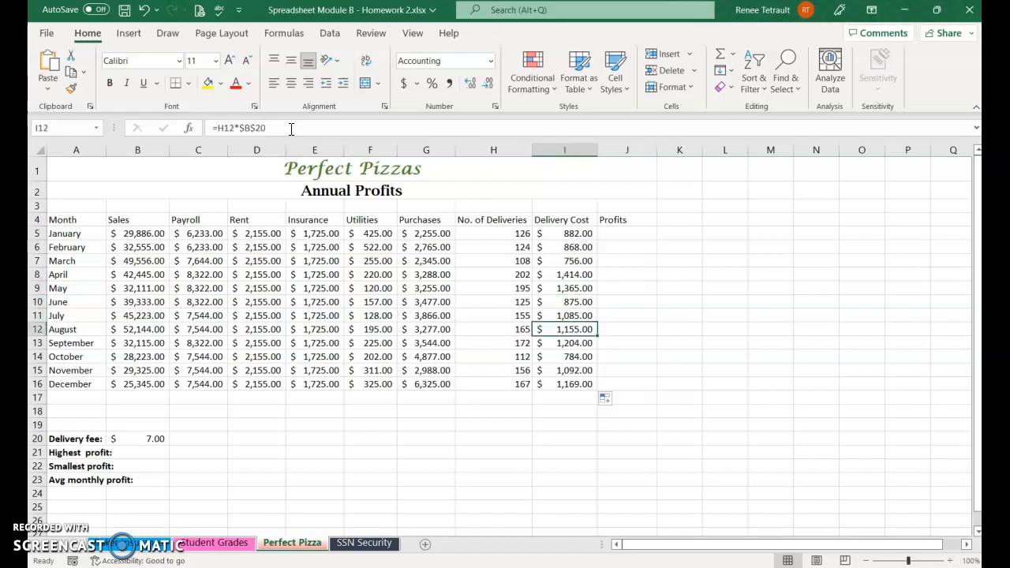
left_click(149, 439)
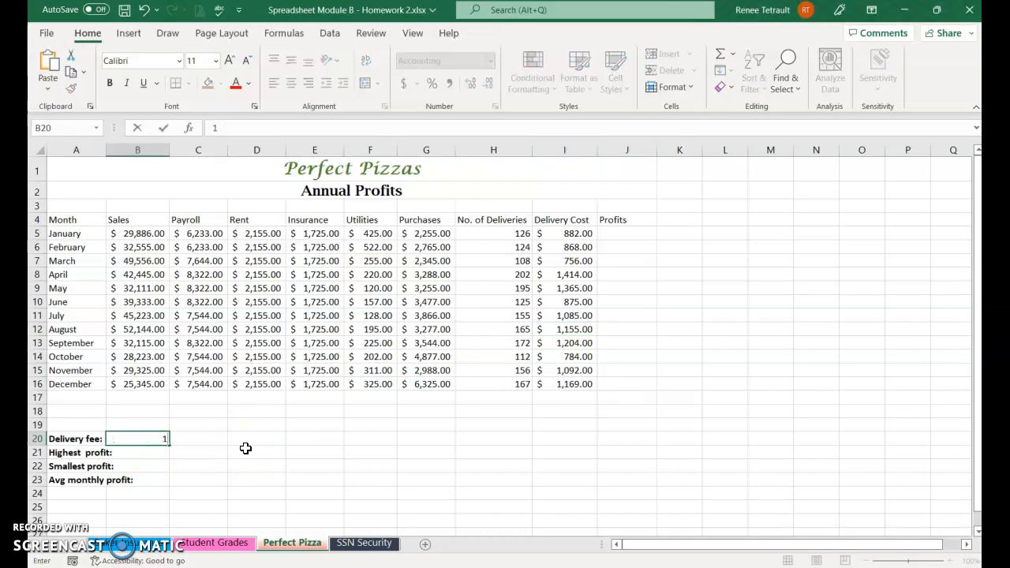
key("Return")
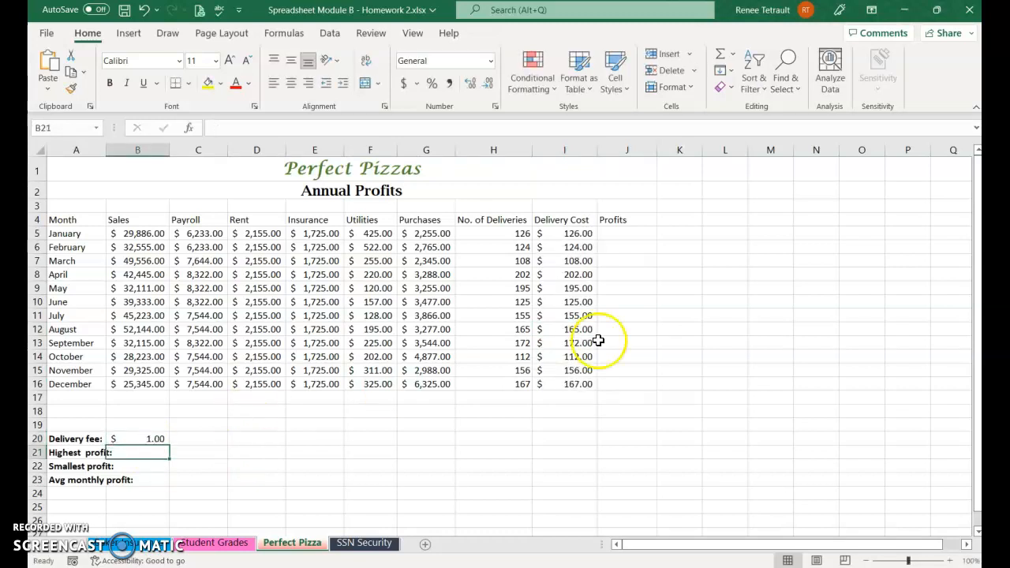
left_click(139, 442)
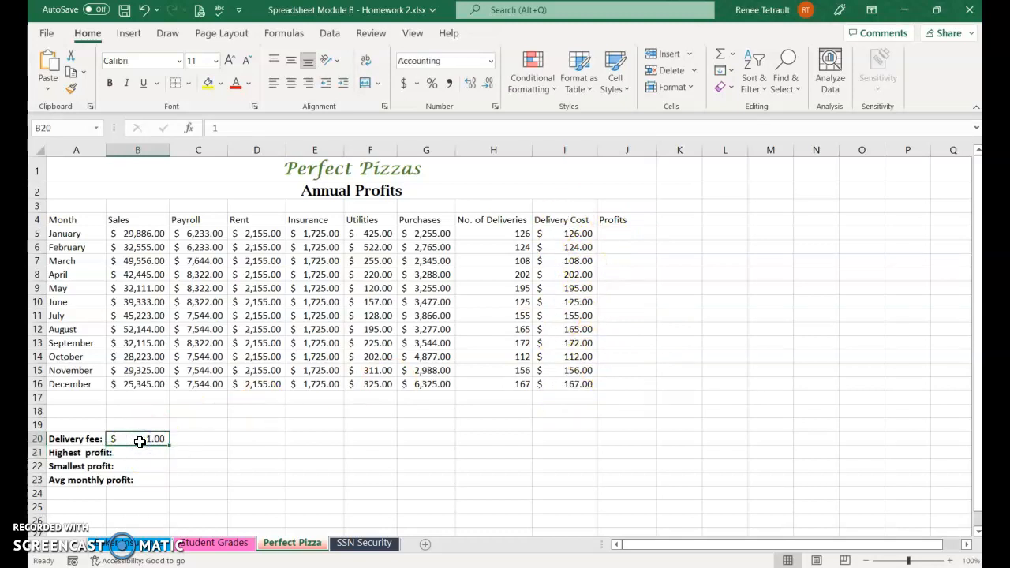
key("Return")
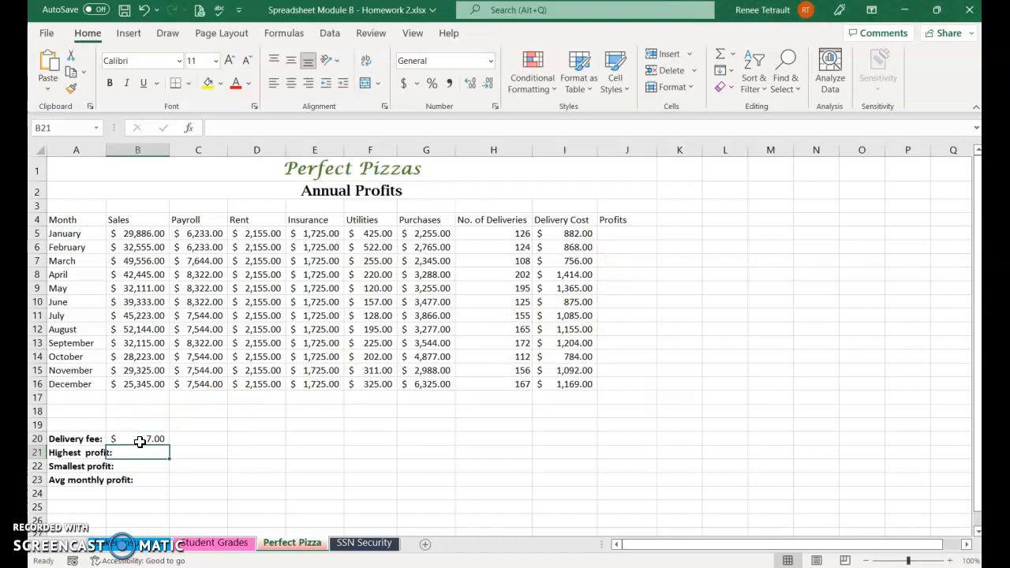
left_click(630, 235)
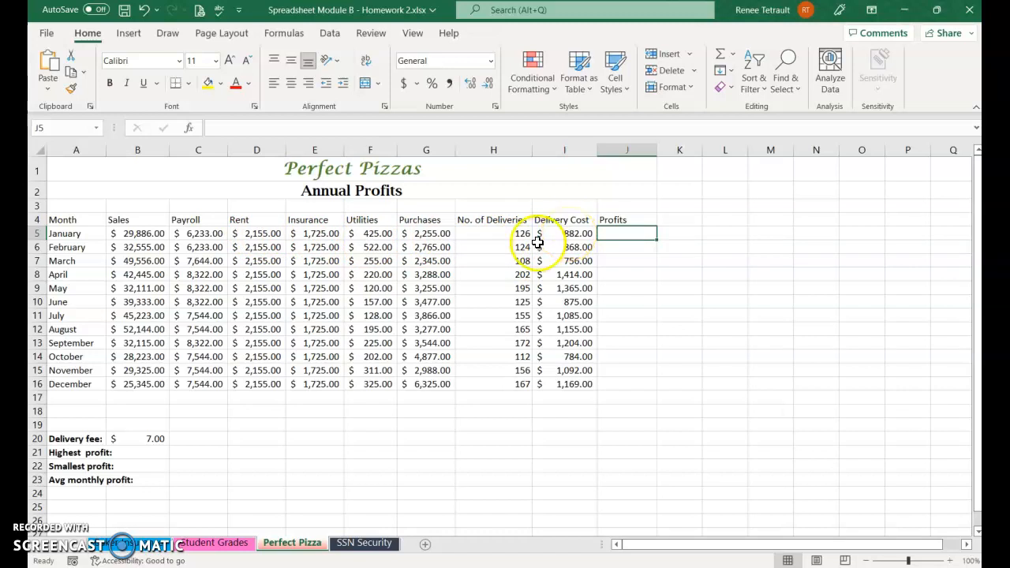
Enter the profit formula =B5-SUM(C5:G5,I5) in J5 and fill it down through December
type("=")
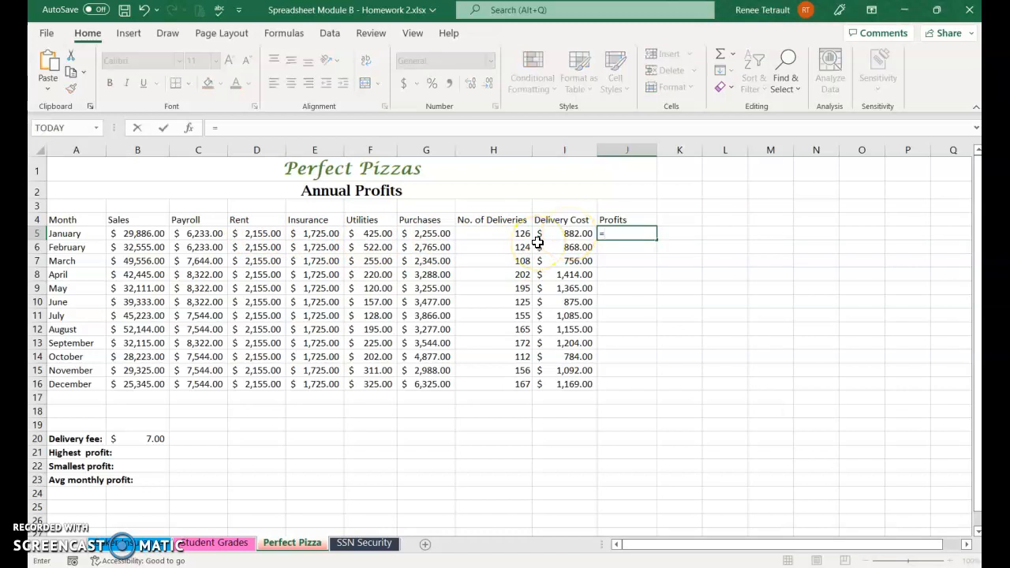
left_click(148, 234)
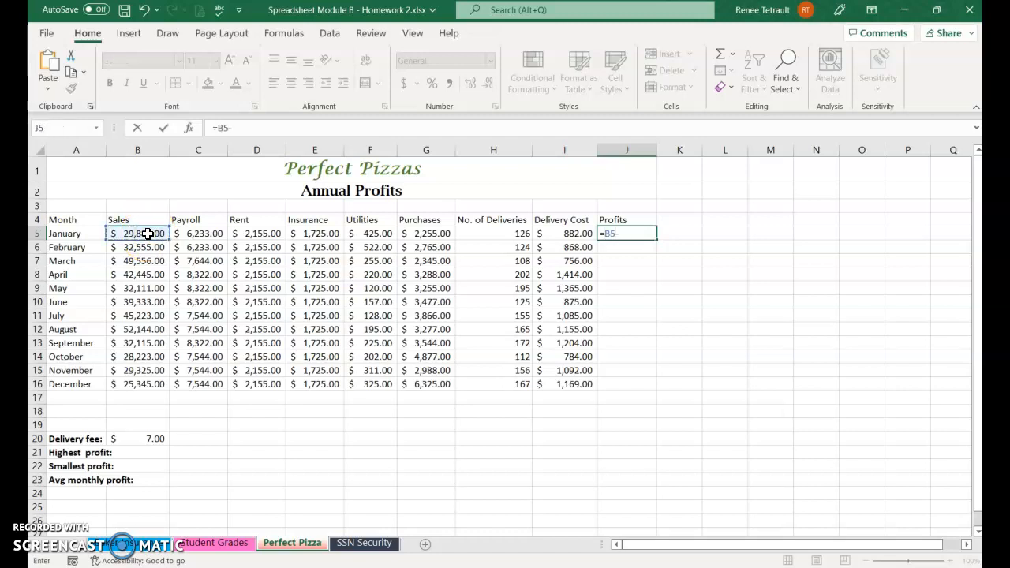
type("-SUM(")
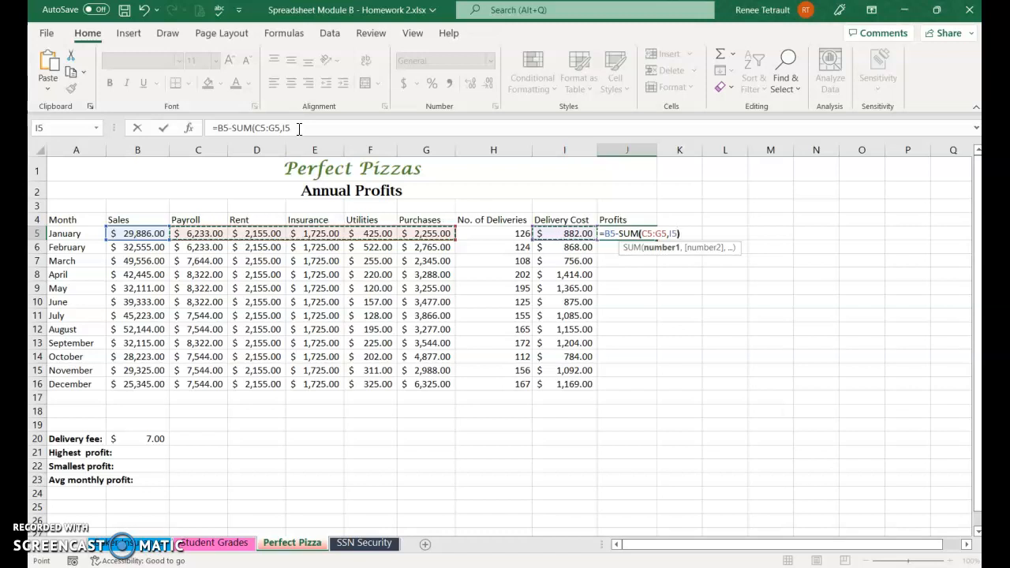
type(")")
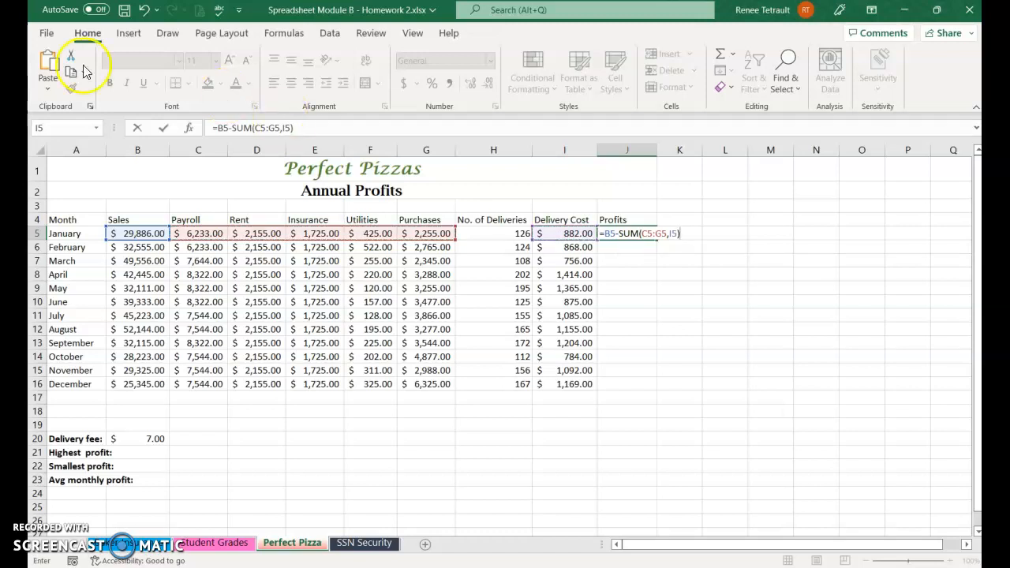
left_click(162, 127)
double_click(657, 240)
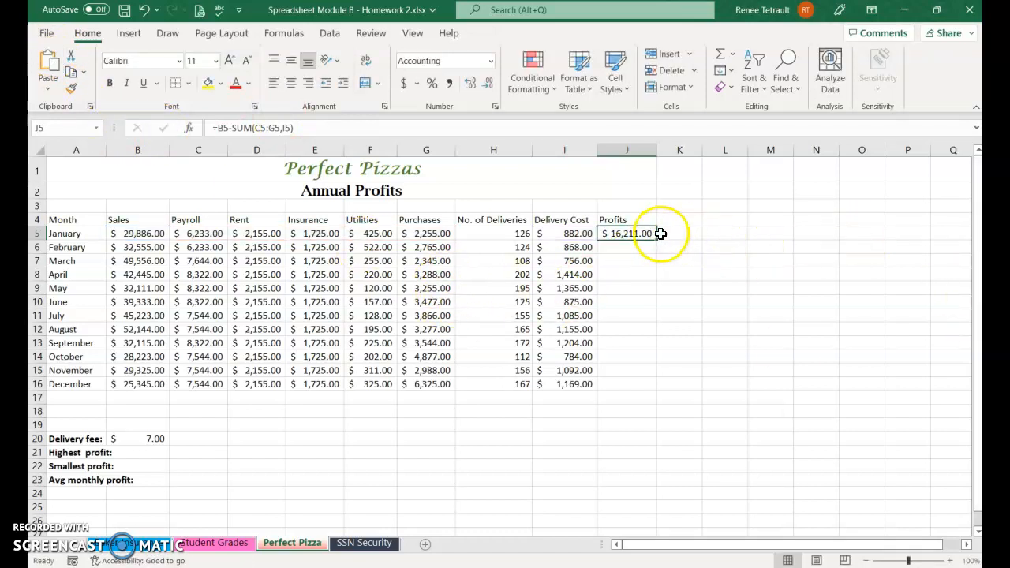
double_click(655, 240)
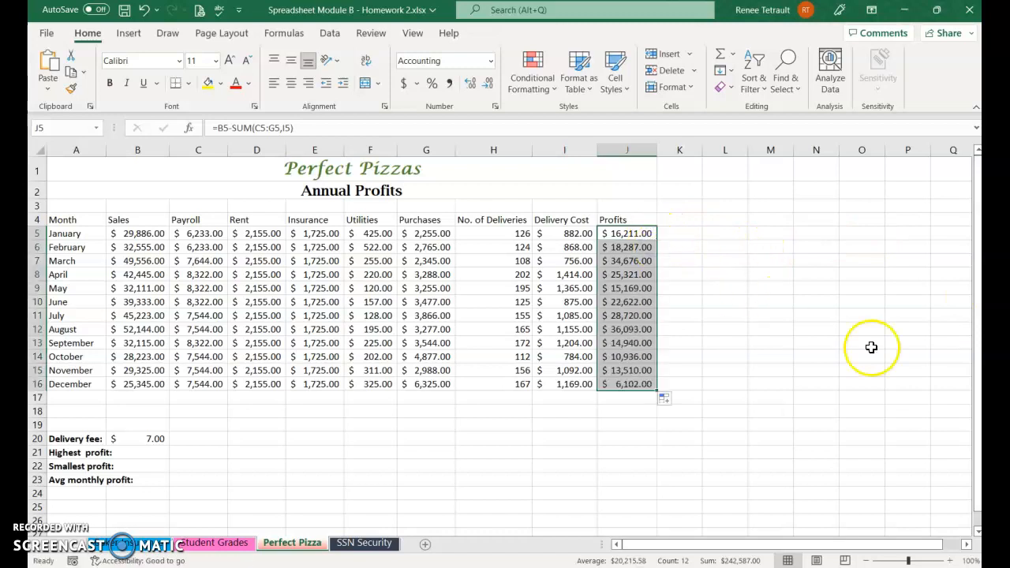
left_click(69, 480)
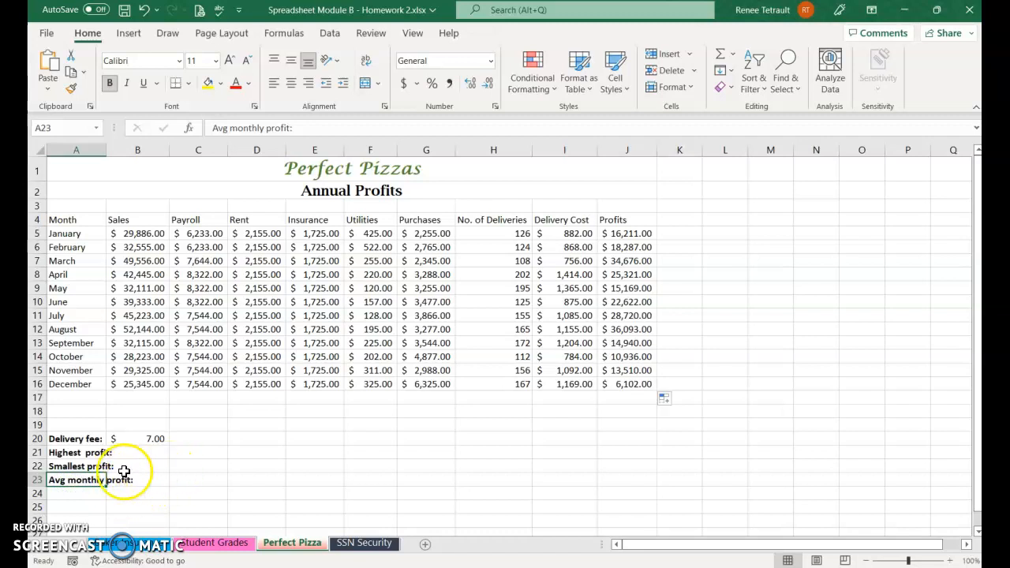
Autofit column A and put the highest profit, MAX of J5:J16 ($36,093.00), in B21
double_click(107, 149)
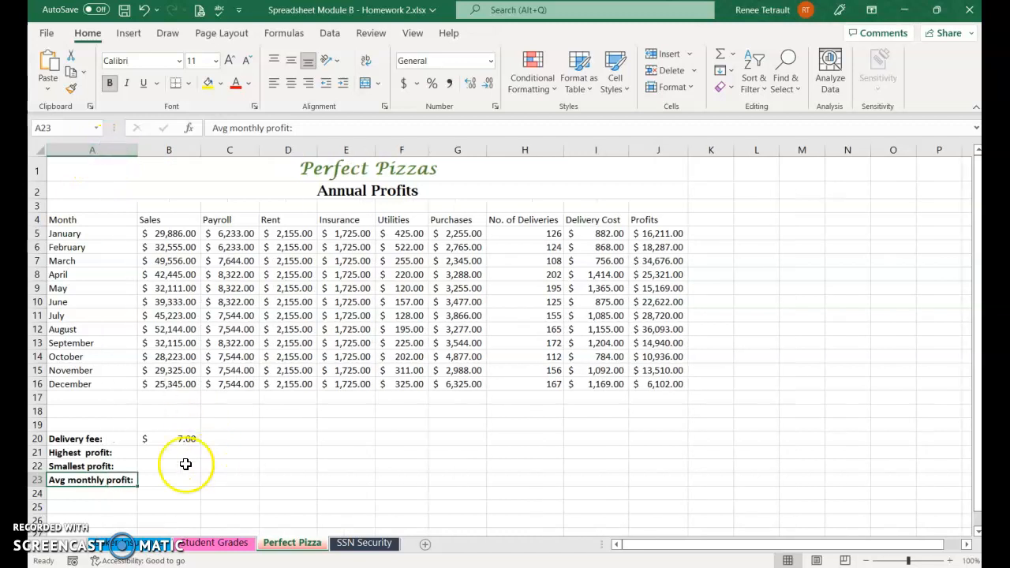
left_click(178, 456)
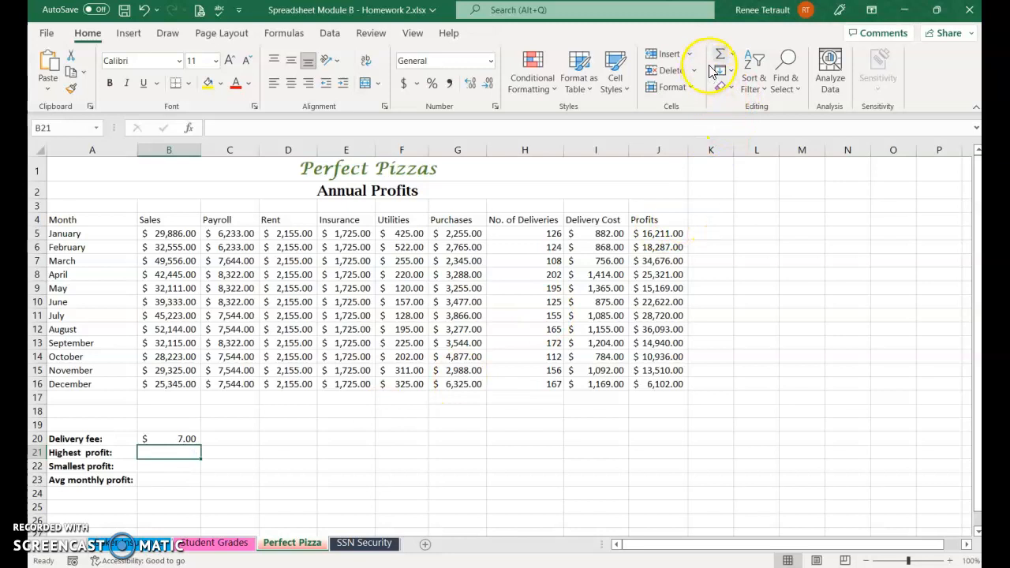
left_click(731, 54)
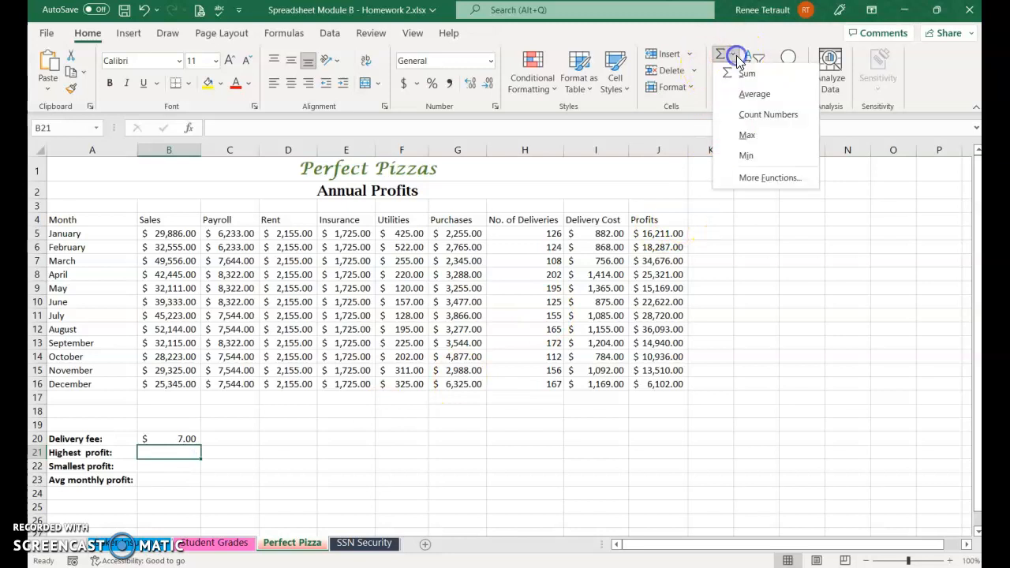
left_click(756, 136)
left_click_drag(663, 234, 679, 385)
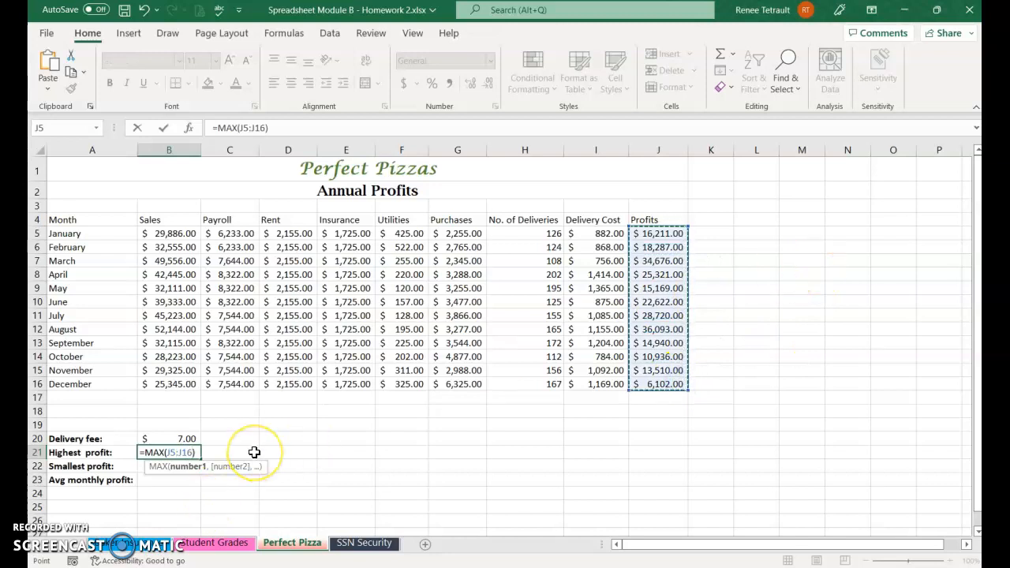
key("Return")
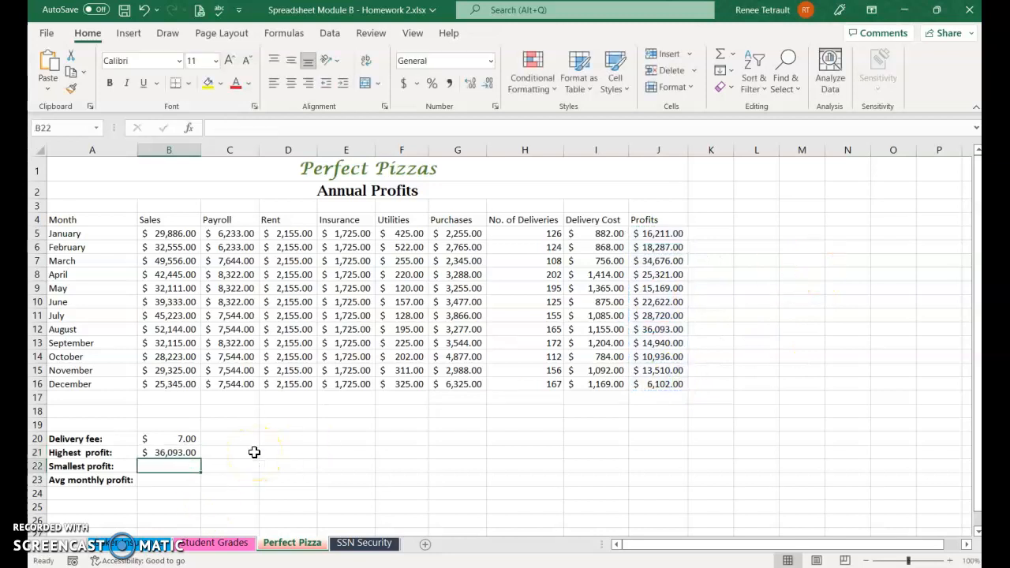
Add MIN and AVERAGE of J5:J16 in B22 and B23 ($6,102.00 and $20,215.58)
left_click(731, 54)
left_click(760, 155)
left_click_drag(666, 234, 675, 384)
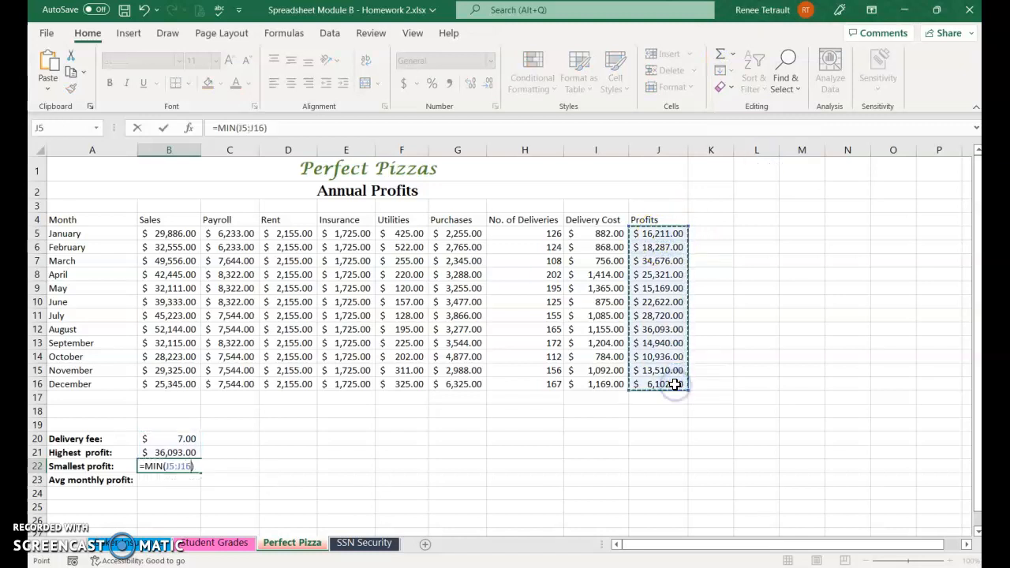
key("Return")
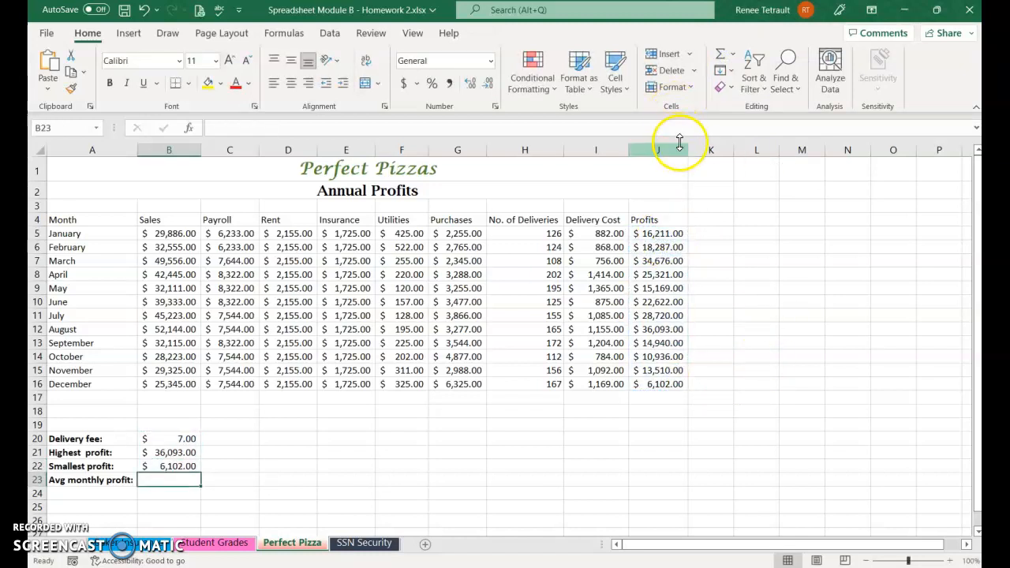
left_click(731, 54)
left_click(750, 88)
left_click_drag(677, 233, 671, 383)
key("Return")
key("Return")
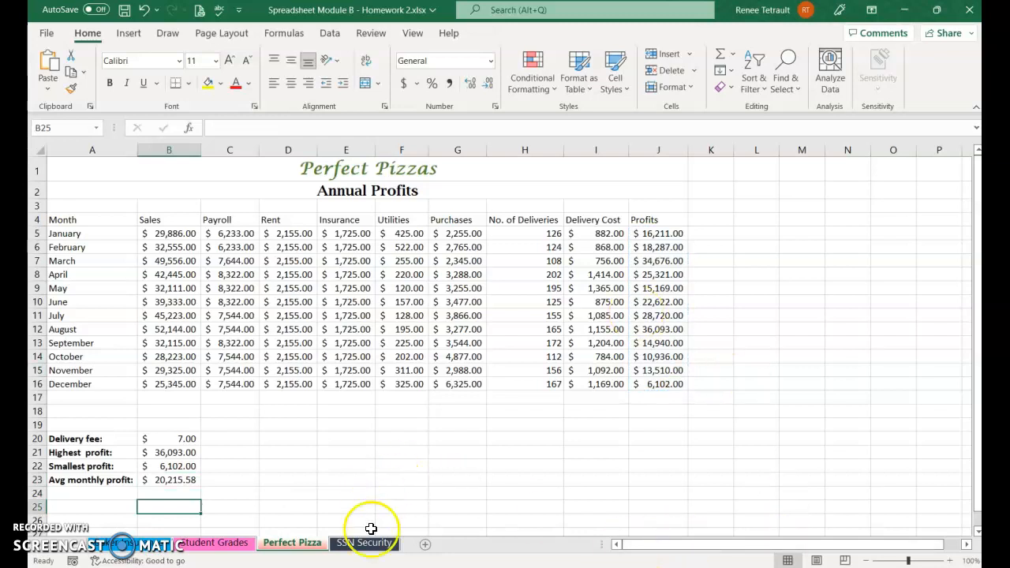
On SSN Security, enter 1297 and 2192 in D4:D5 and accept Flash Fill for the remaining rows
left_click(364, 543)
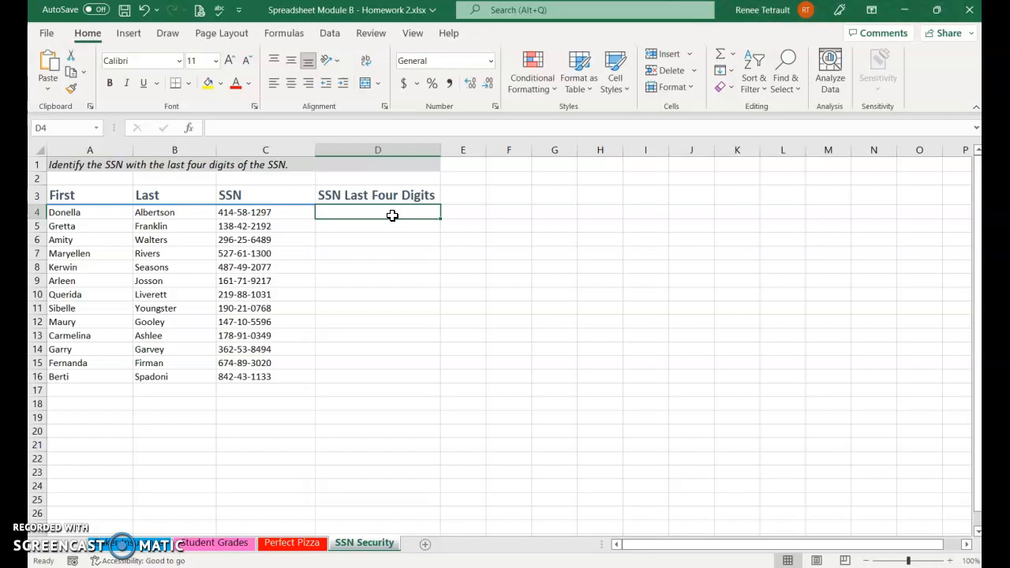
type("1297")
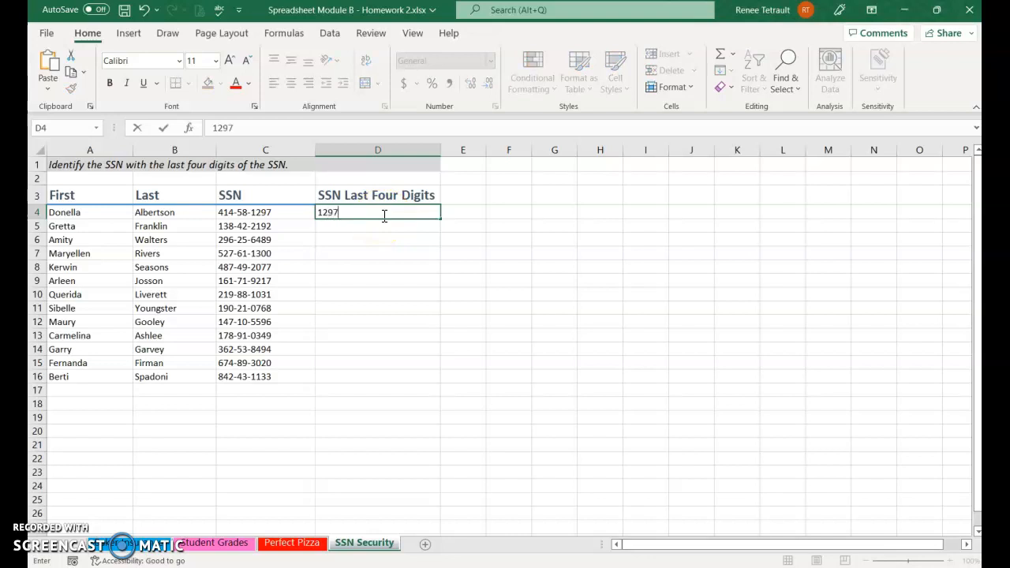
key("Return")
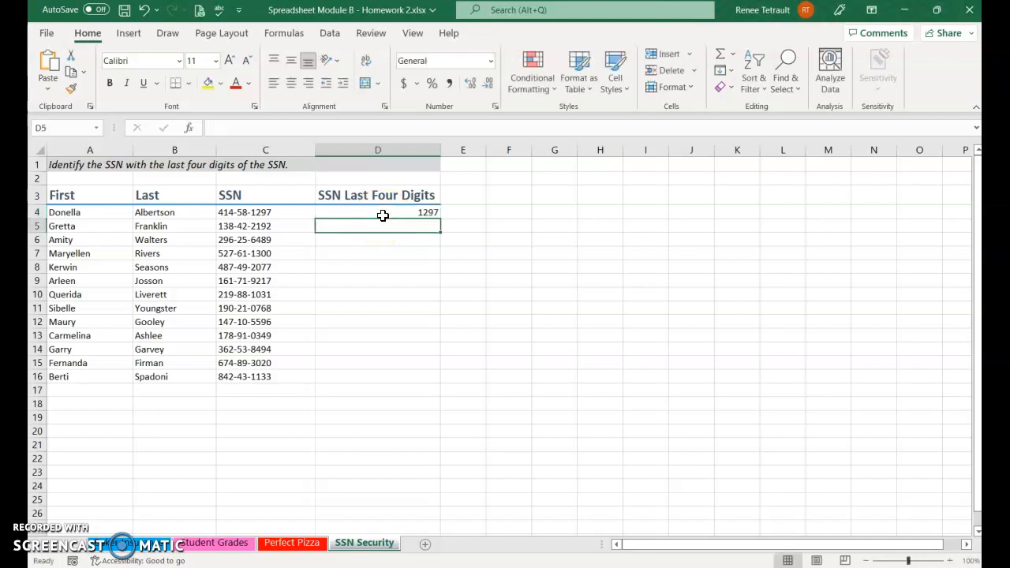
type("2192")
key("Return")
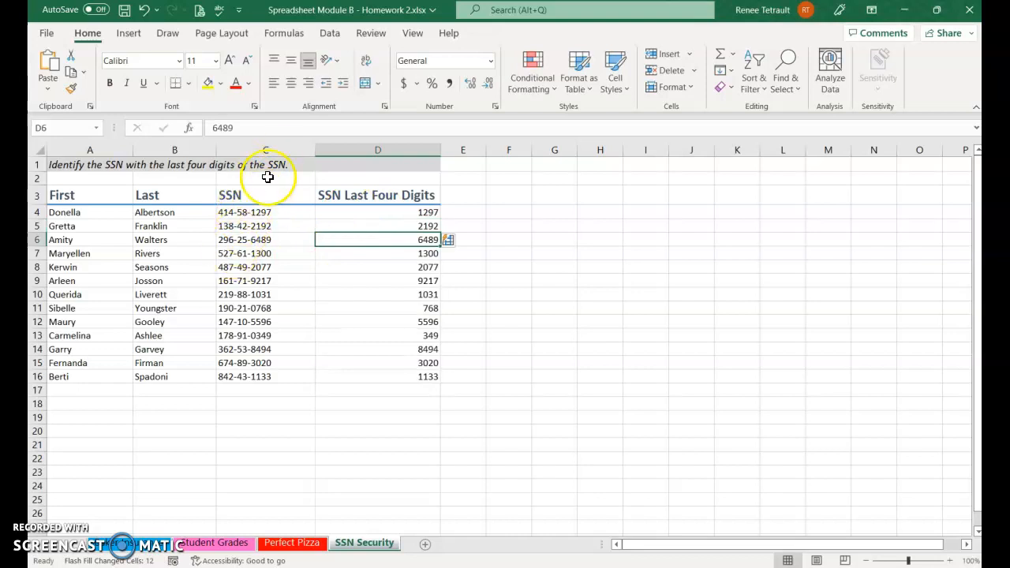
left_click(287, 148)
Hide the full-SSN column C and autofit column B to the last names
right_click(287, 151)
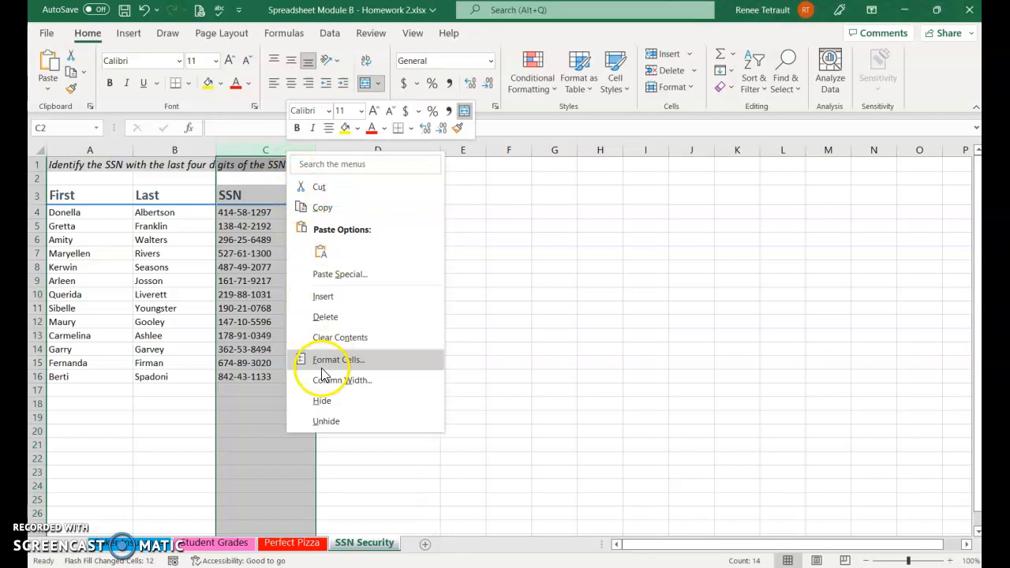
left_click(322, 400)
left_click(519, 459)
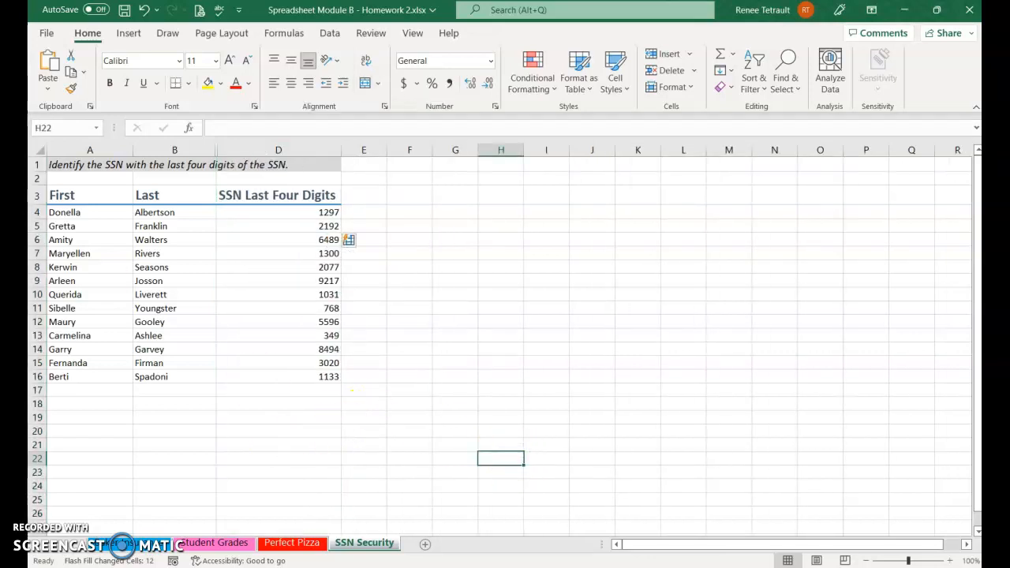
double_click(215, 150)
double_click(180, 149)
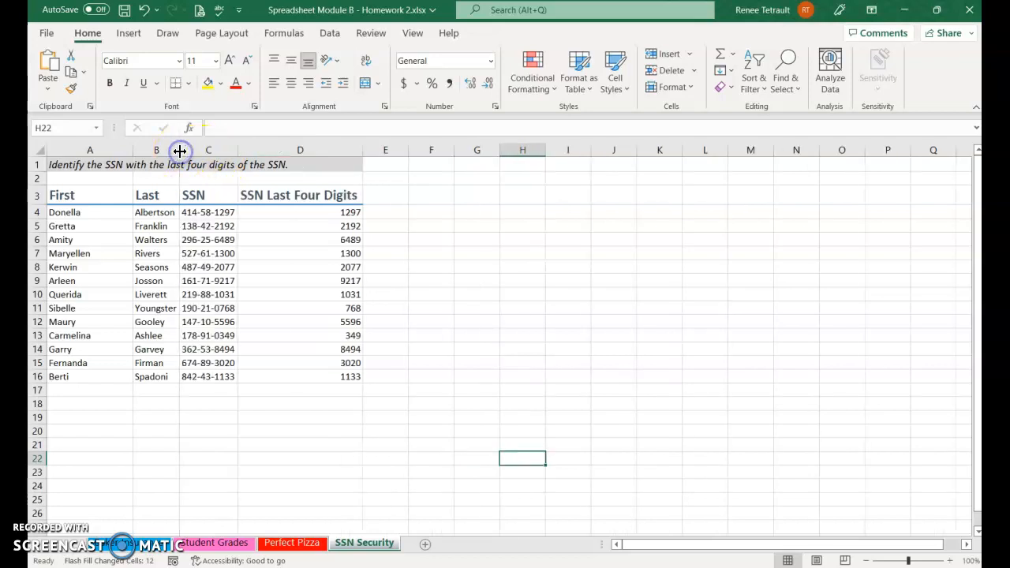
right_click(205, 149)
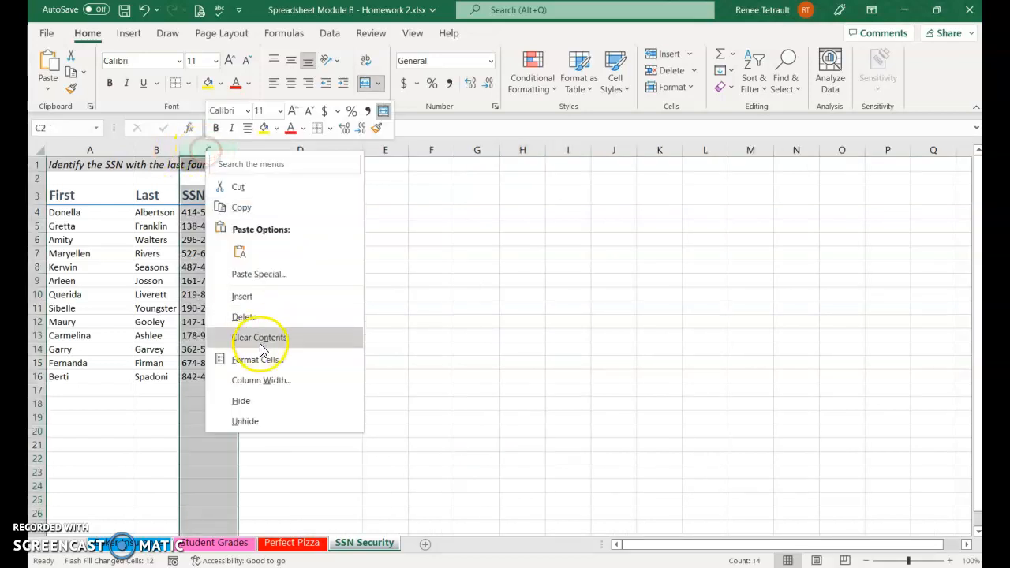
left_click(255, 400)
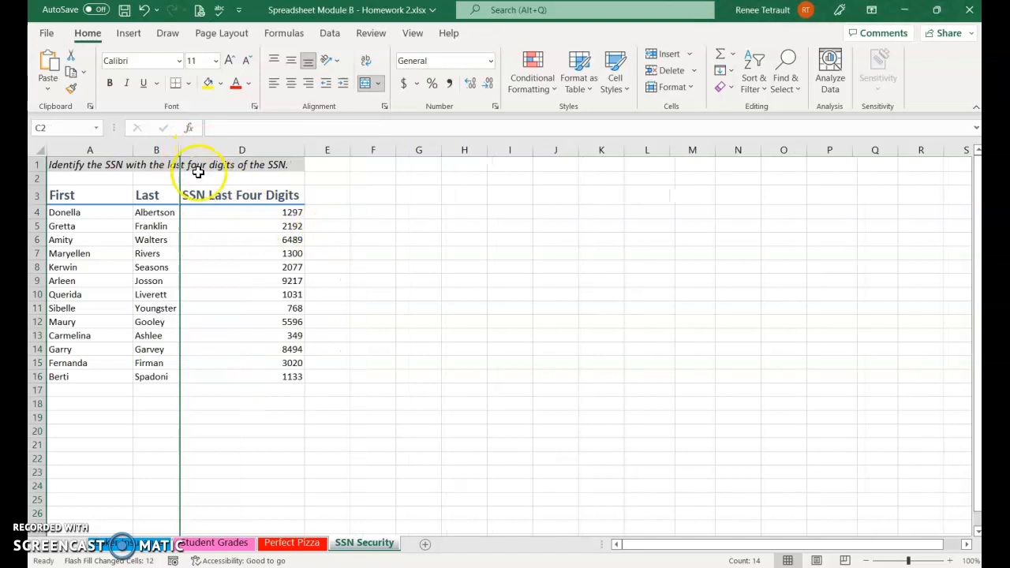
left_click(249, 149)
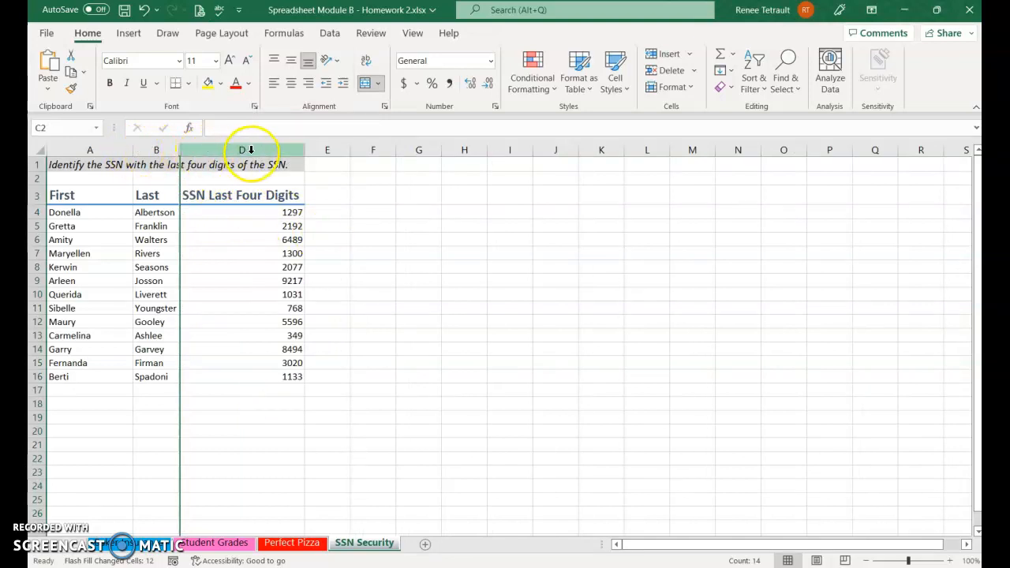
left_click(250, 417)
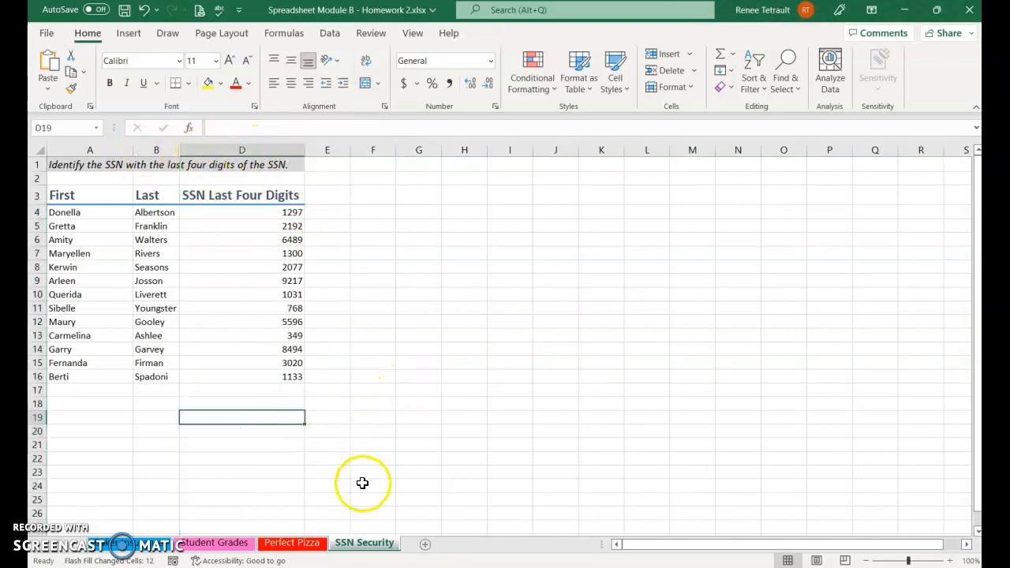
left_click(130, 544)
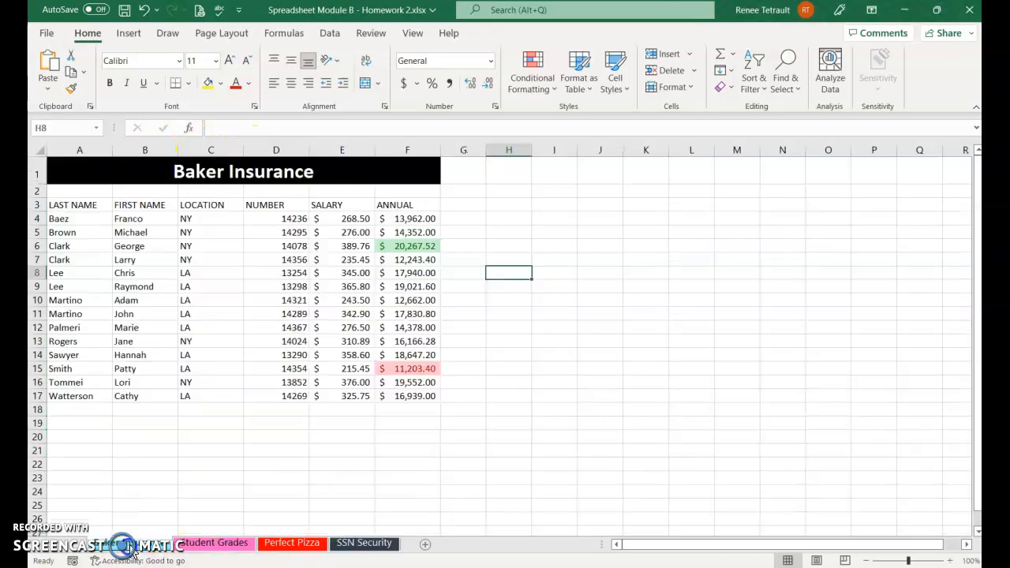
left_click(407, 314)
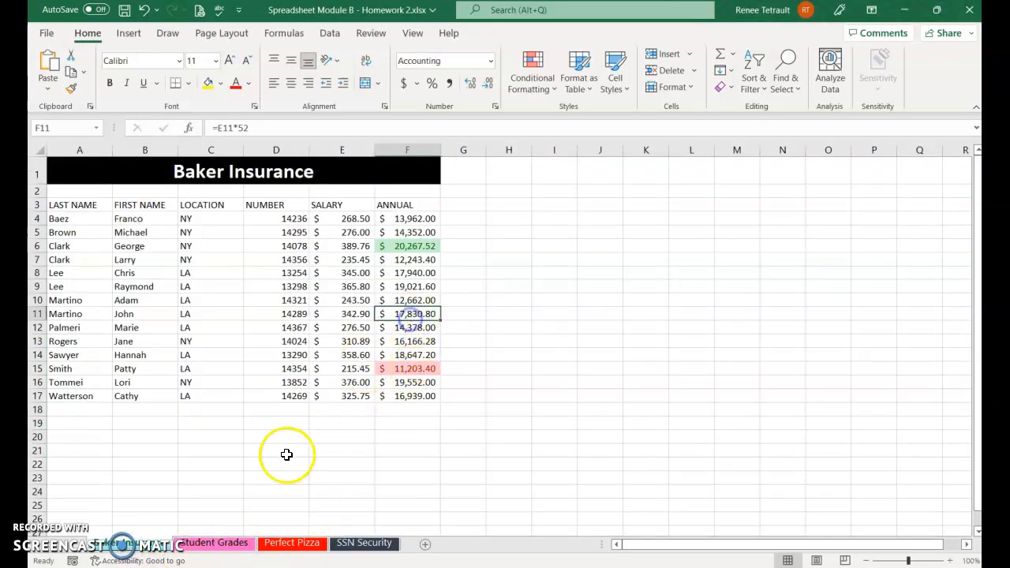
left_click(231, 542)
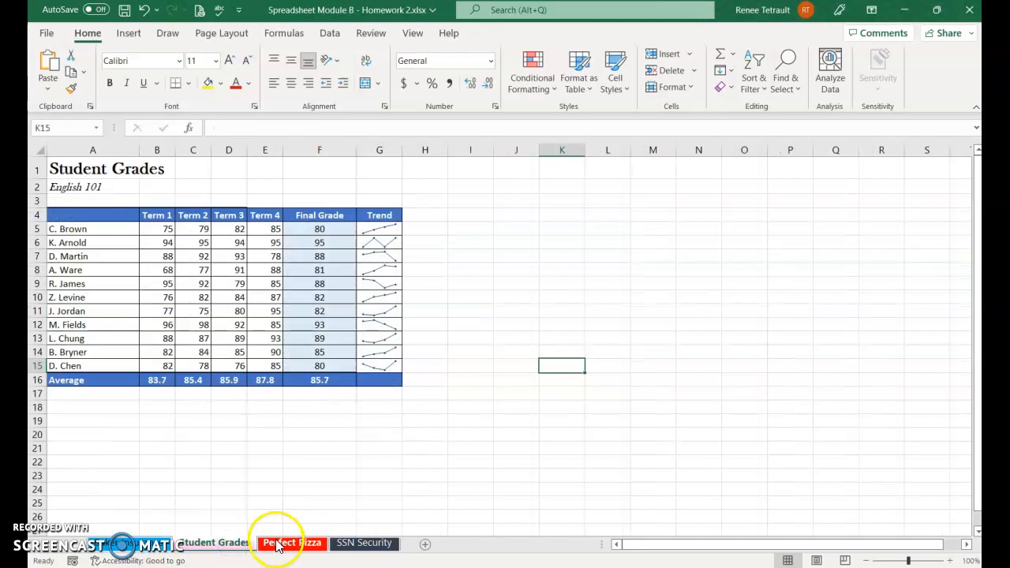
left_click(297, 546)
left_click(355, 544)
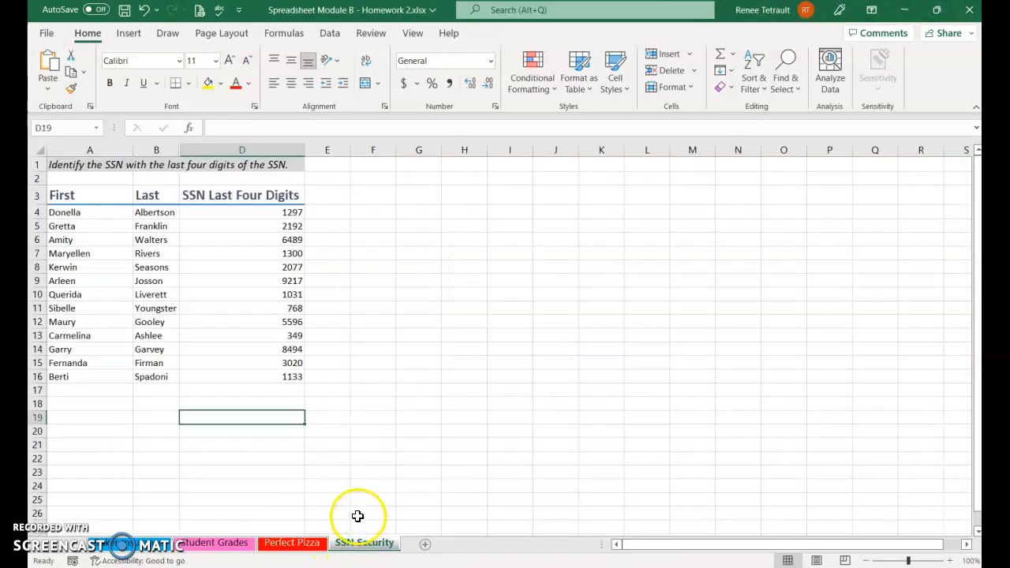